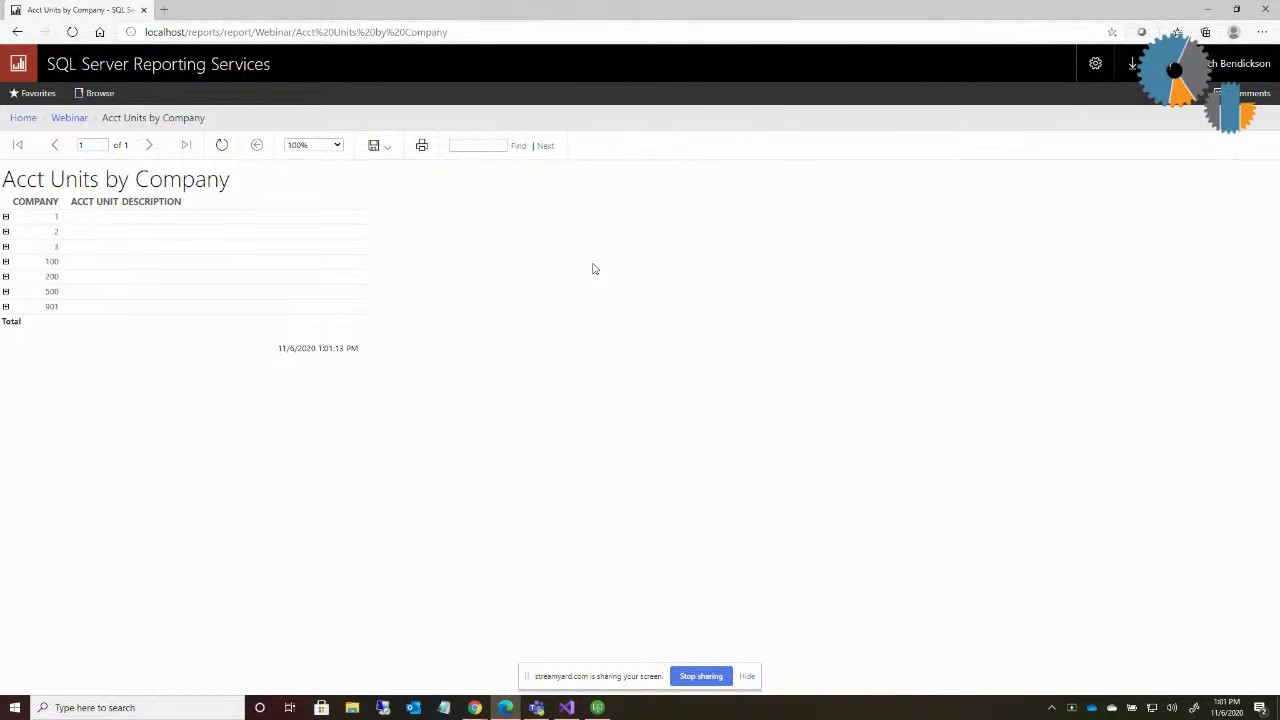
Expand and collapse company 1, then expand company 3 to list account units 1000–4010 and CORP.
{"action": "left_click", "coordinate": [6, 218]}
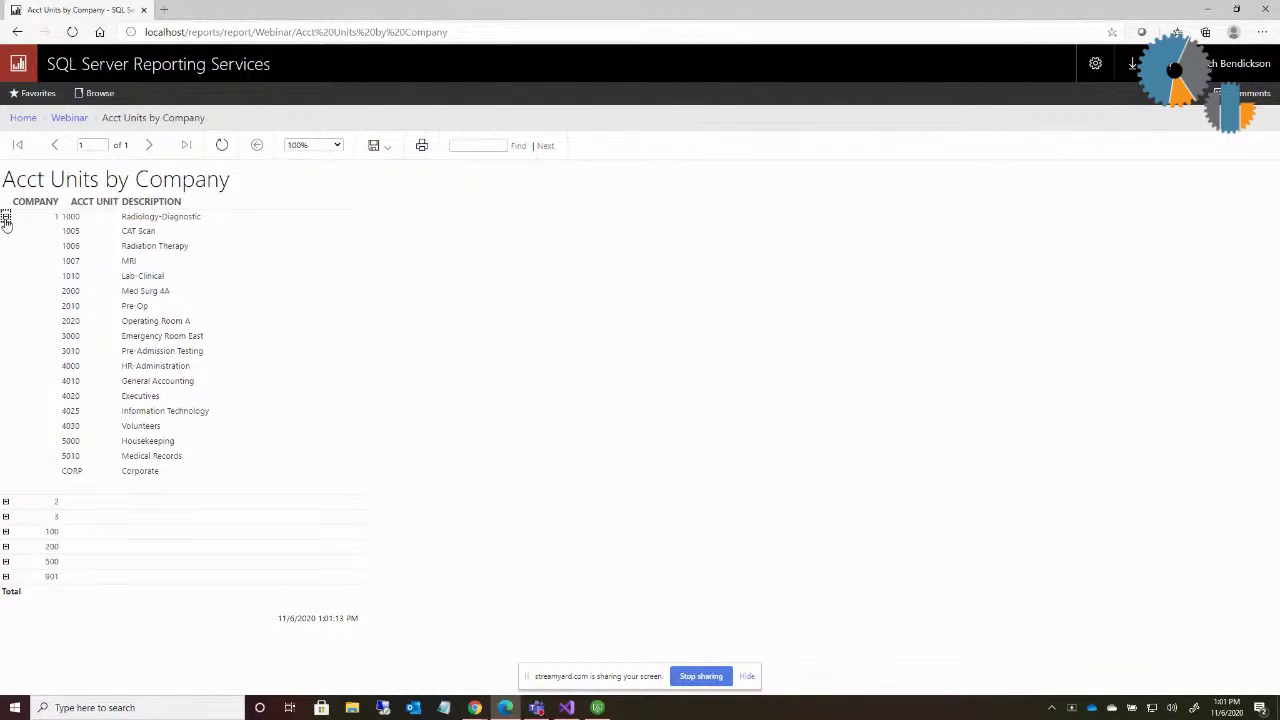
{"action": "left_click", "coordinate": [5, 218]}
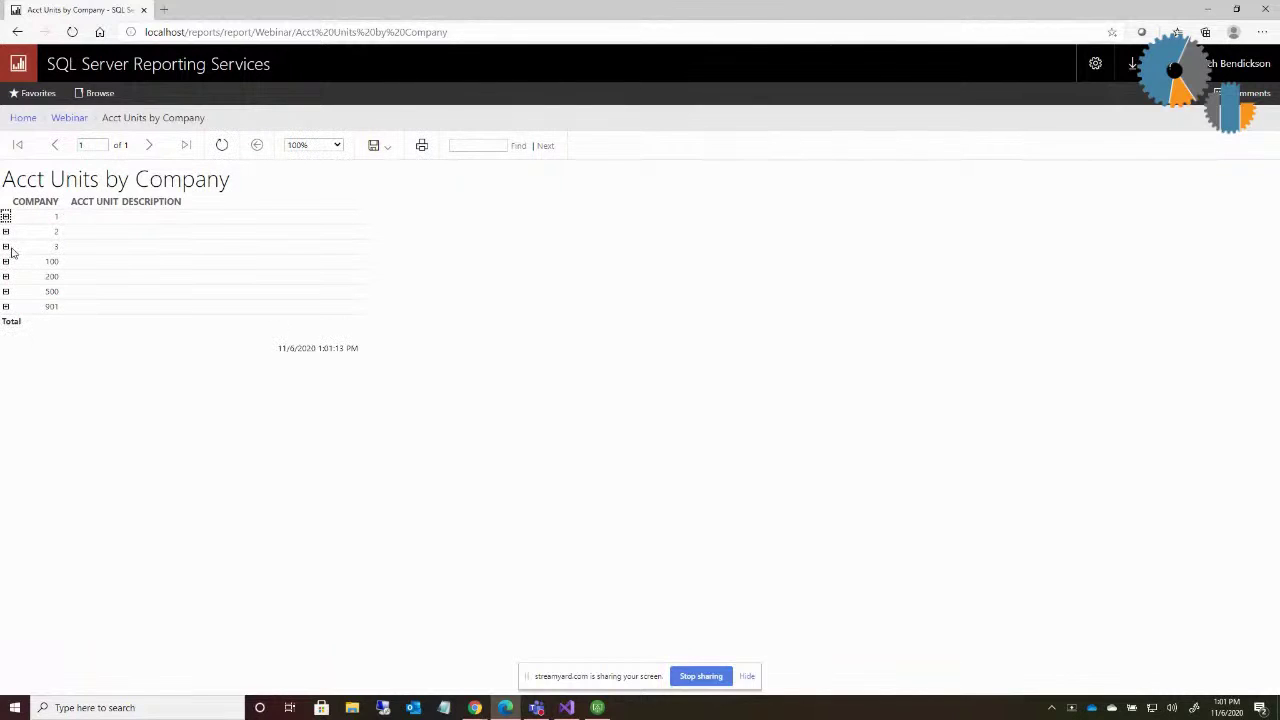
{"action": "left_click", "coordinate": [5, 247]}
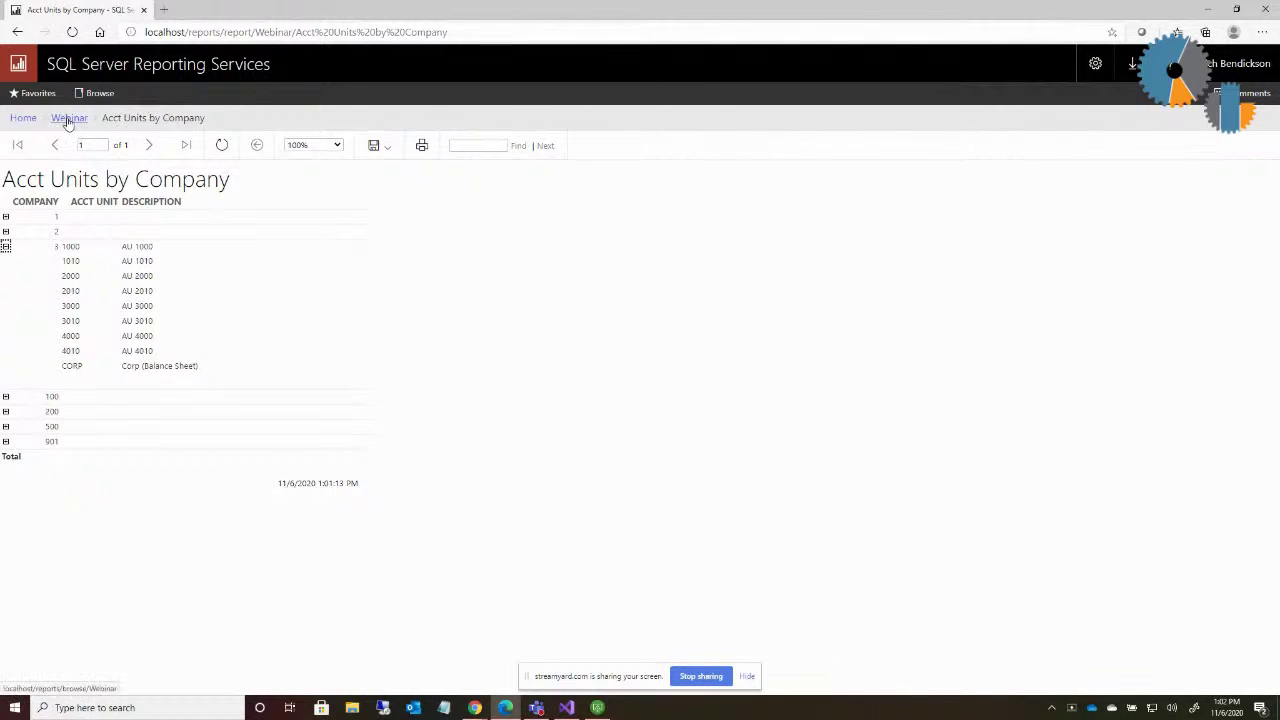
From the Webinar folder, create a new paginated report and allow the browser to open Report Builder.
{"action": "left_click", "coordinate": [65, 119]}
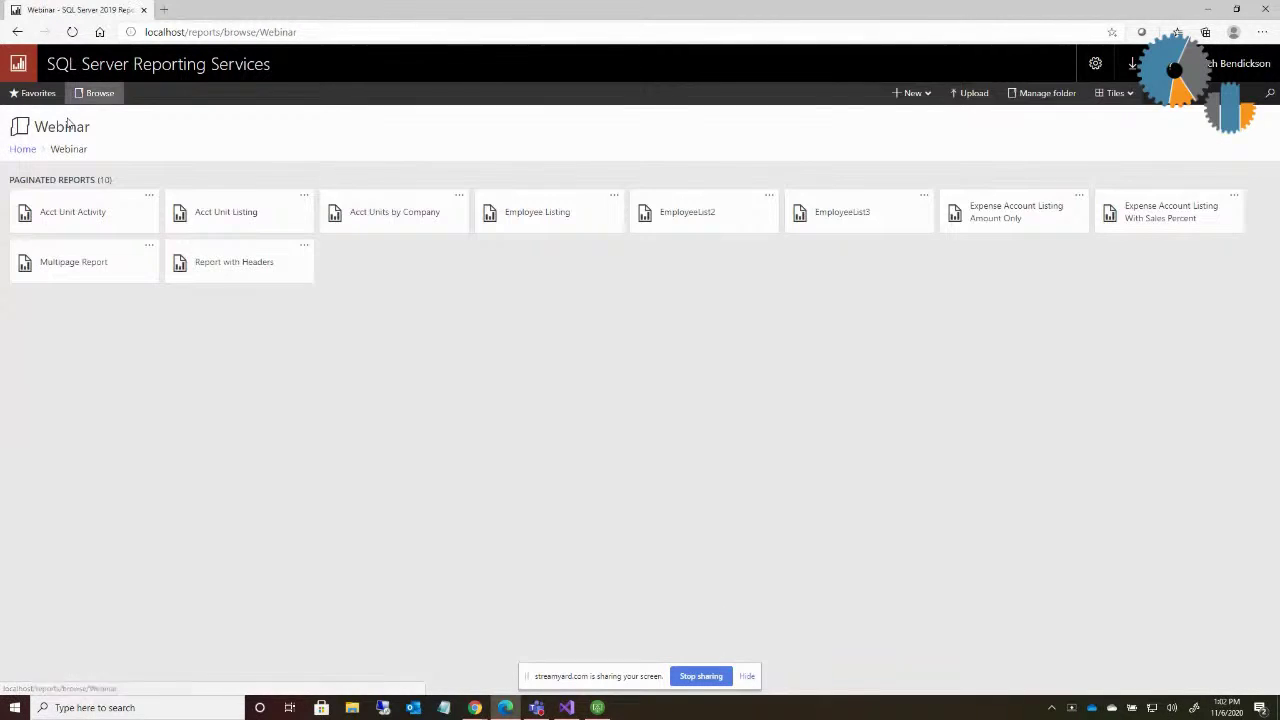
{"action": "left_click", "coordinate": [917, 94]}
{"action": "left_click", "coordinate": [883, 141]}
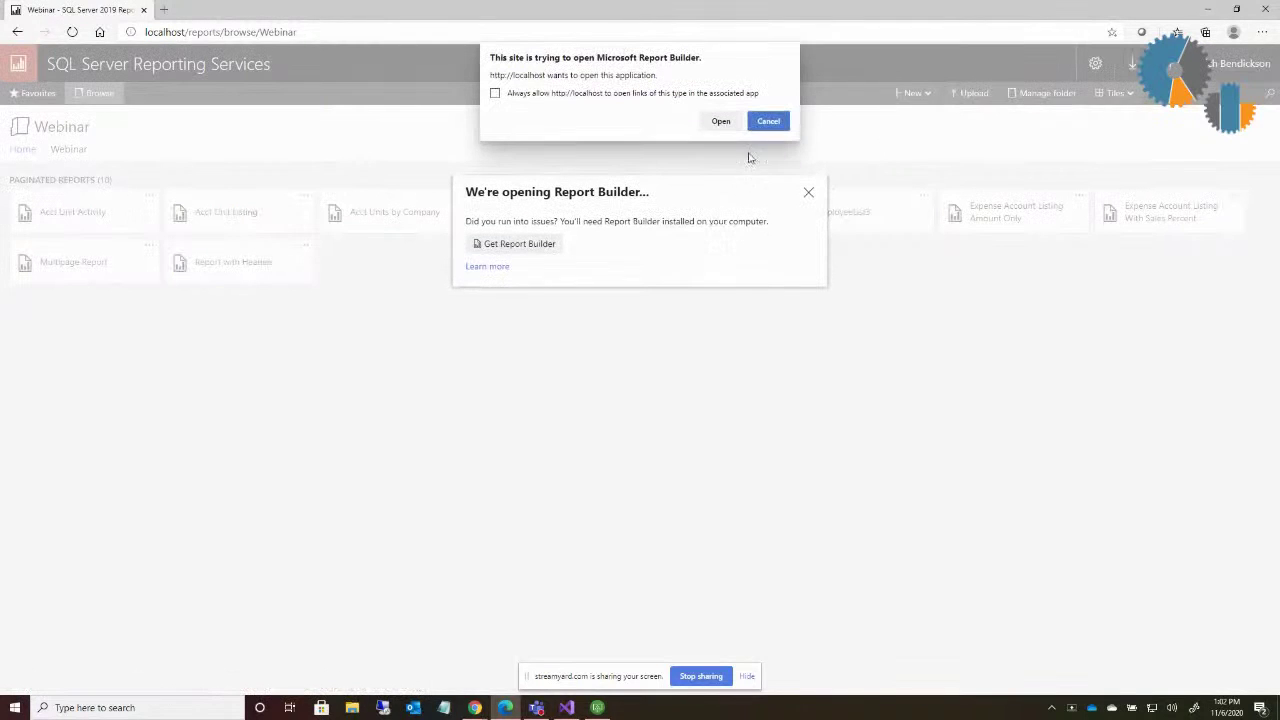
{"action": "left_click", "coordinate": [720, 121]}
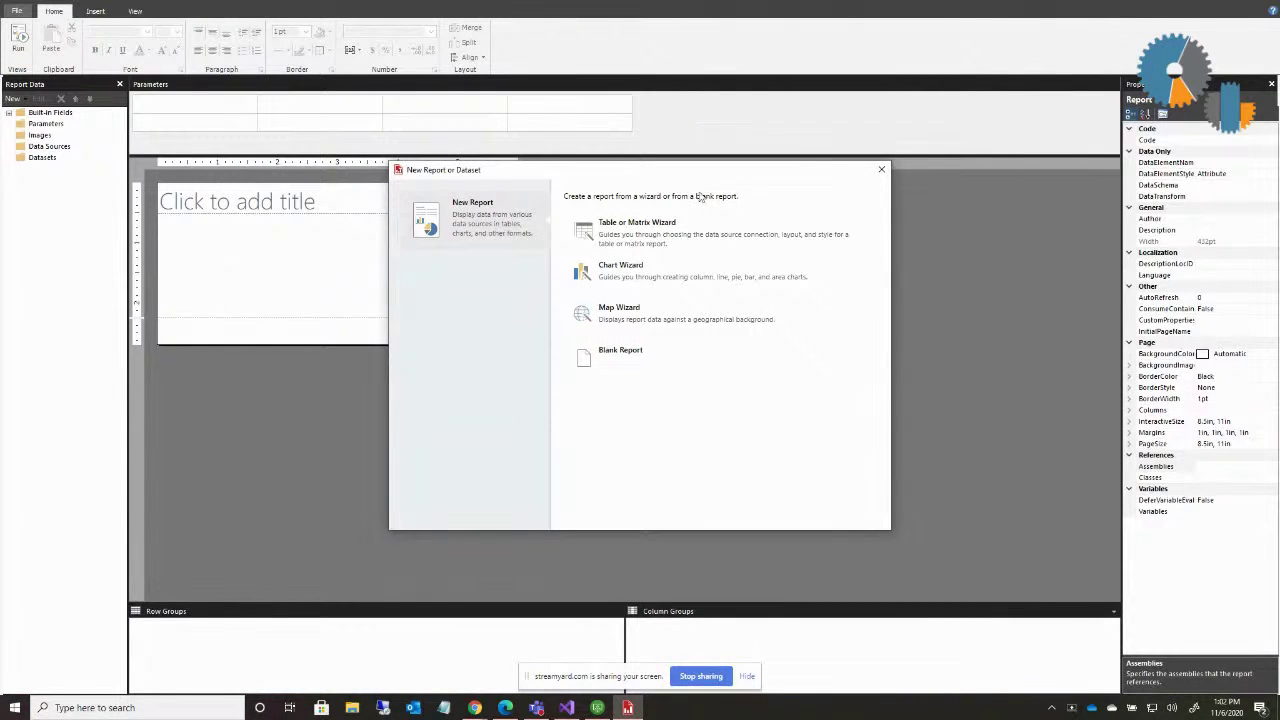
Start the Table or Matrix Wizard with a new dataset on the DBG_FIN data source.
{"action": "left_click", "coordinate": [645, 228]}
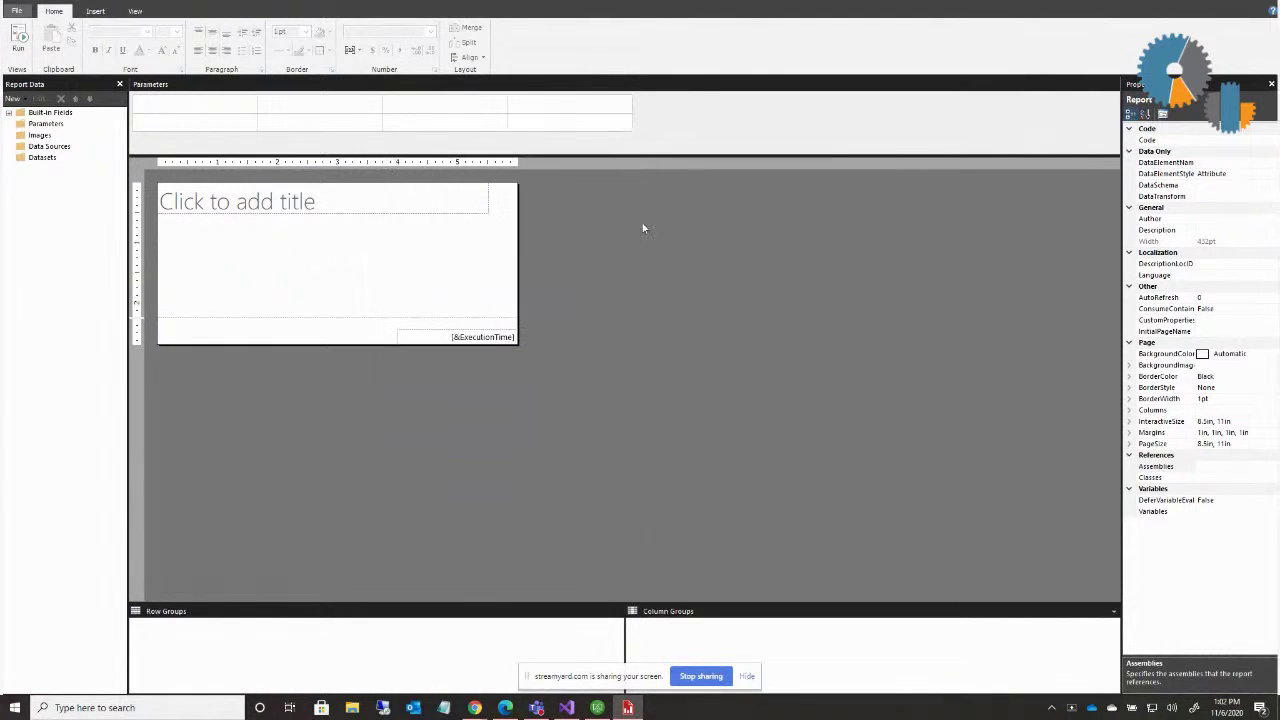
{"action": "left_click", "coordinate": [436, 488]}
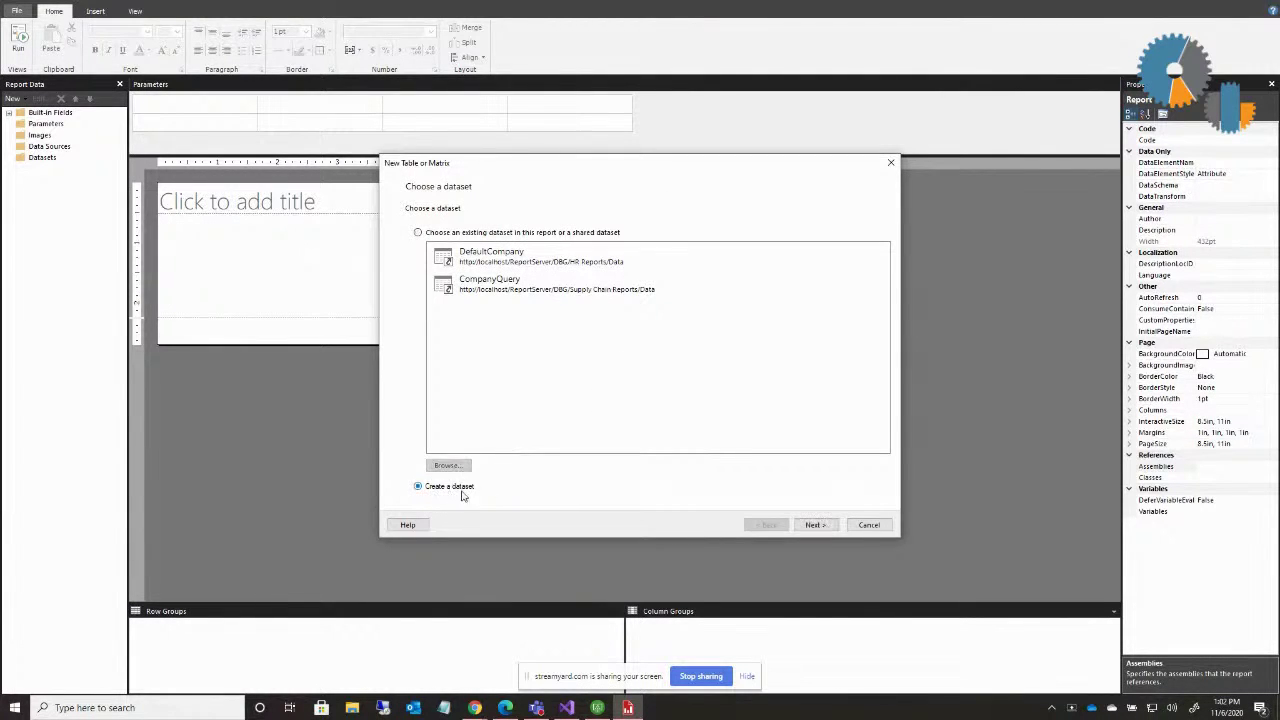
{"action": "left_click", "coordinate": [814, 525]}
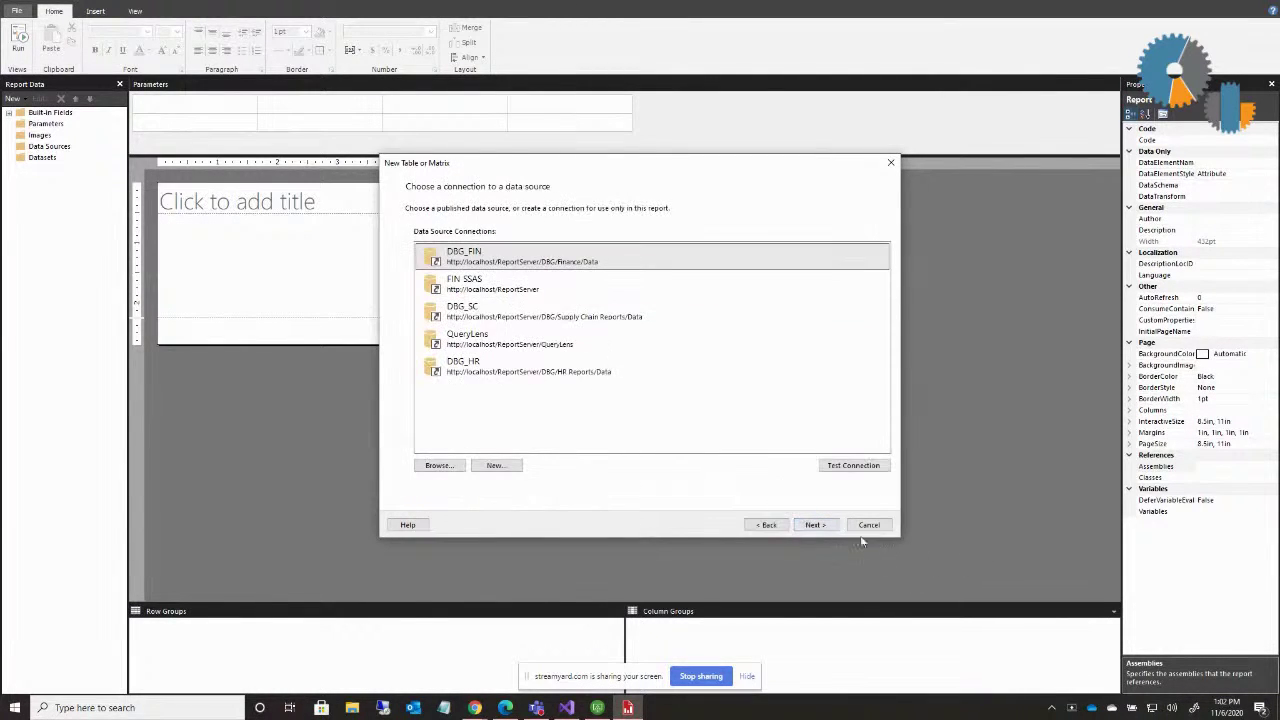
{"action": "left_click", "coordinate": [797, 523]}
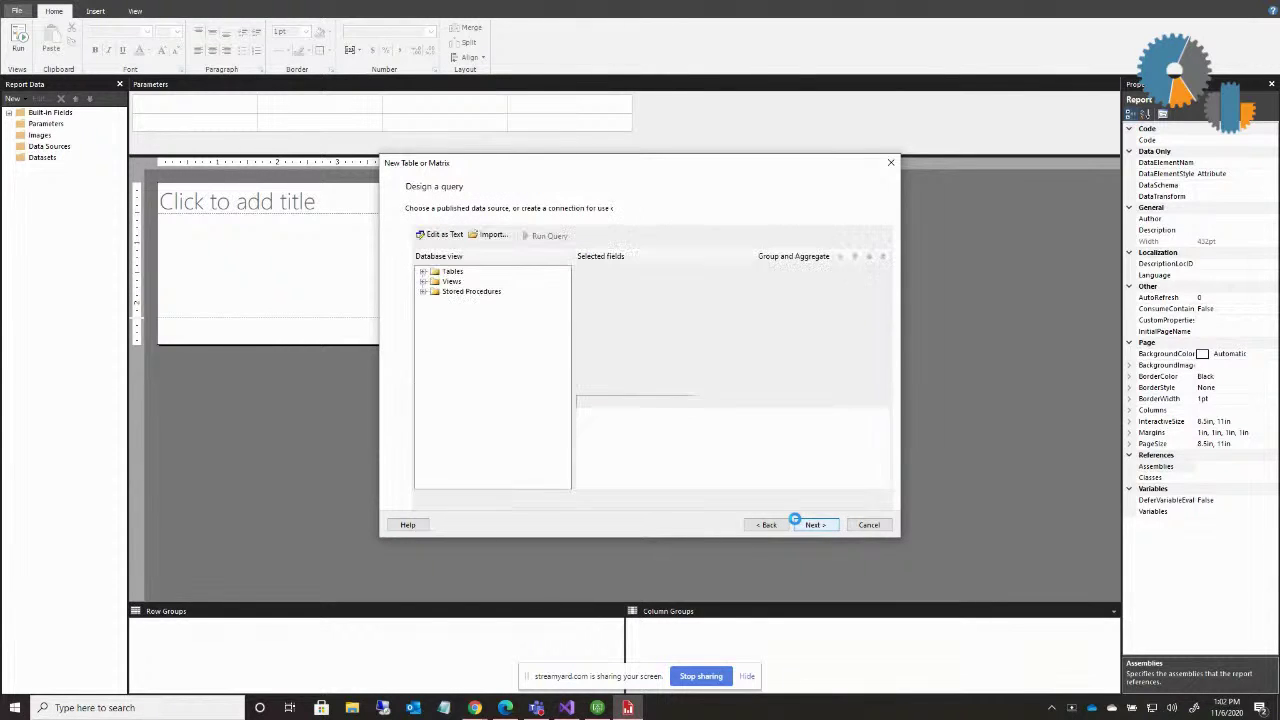
Query COMPANY, ACCT_UNIT and DESCRIPTION from ACCT_UNIT_STRUCTURE and make COMPANY the row group.
{"action": "left_click", "coordinate": [423, 272]}
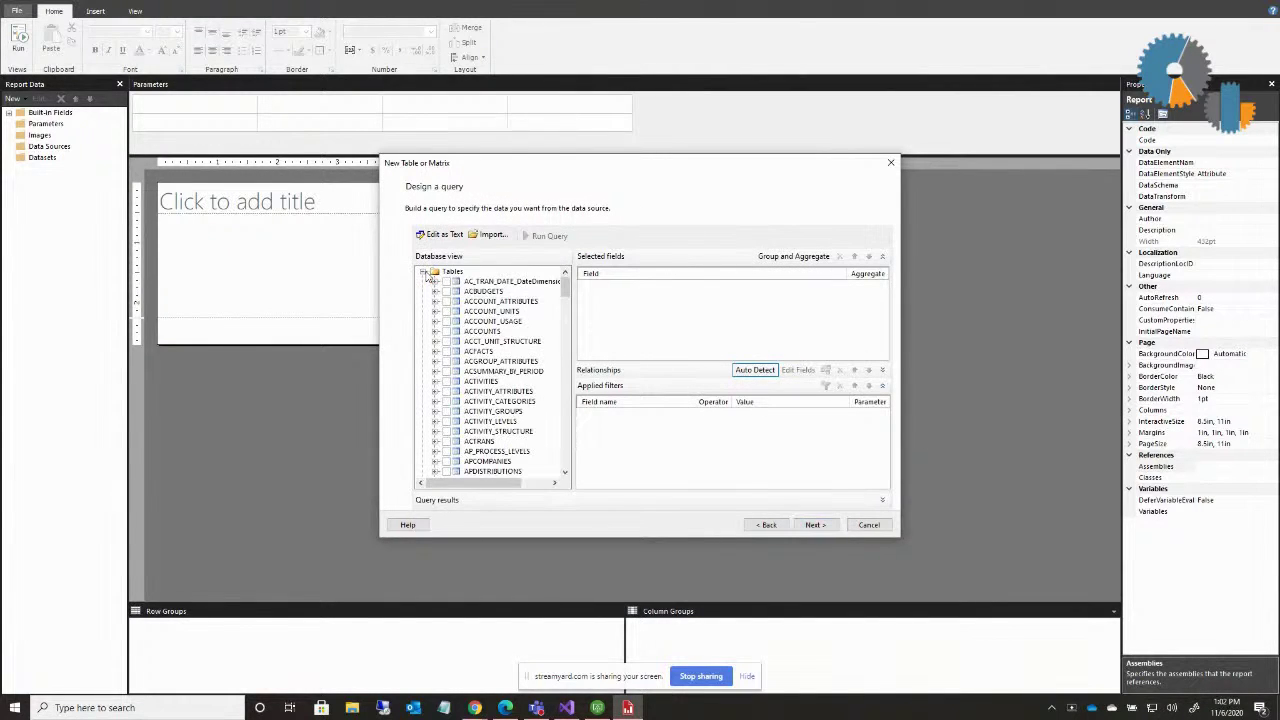
{"action": "scroll", "coordinate": [449, 352], "scroll_direction": "down", "scroll_amount": 1}
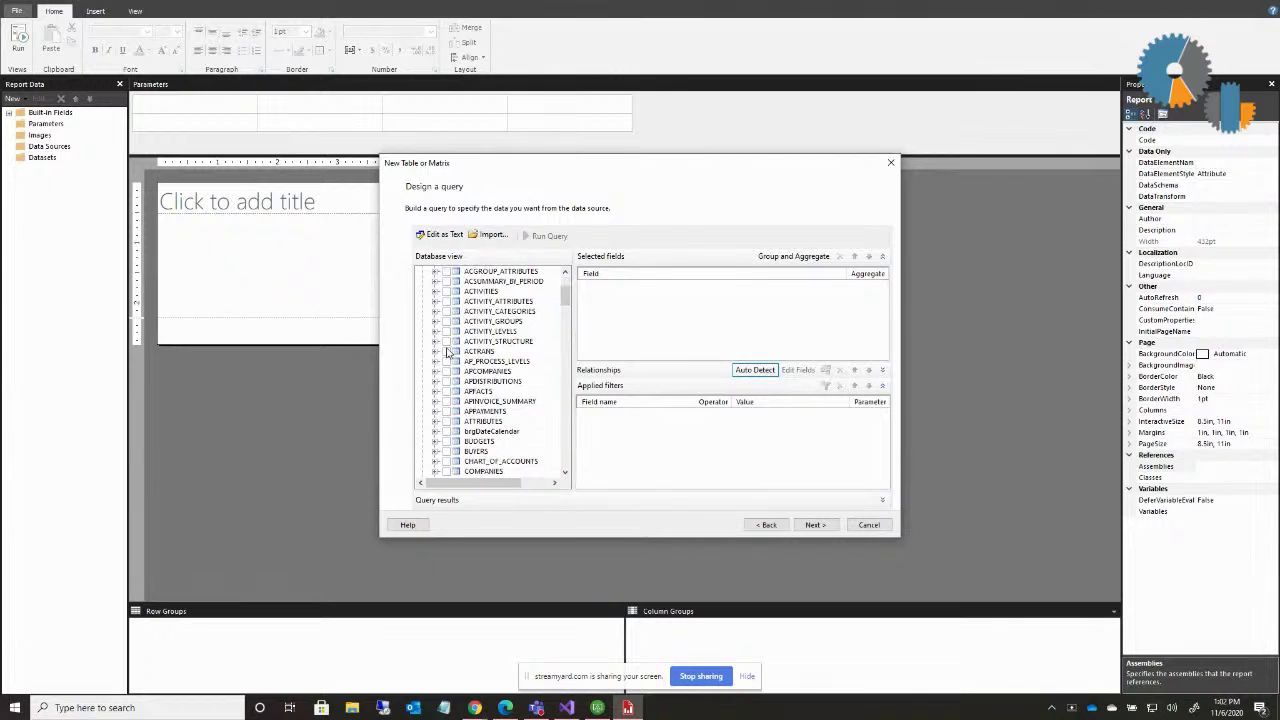
{"action": "scroll", "coordinate": [449, 352], "scroll_direction": "up", "scroll_amount": 1}
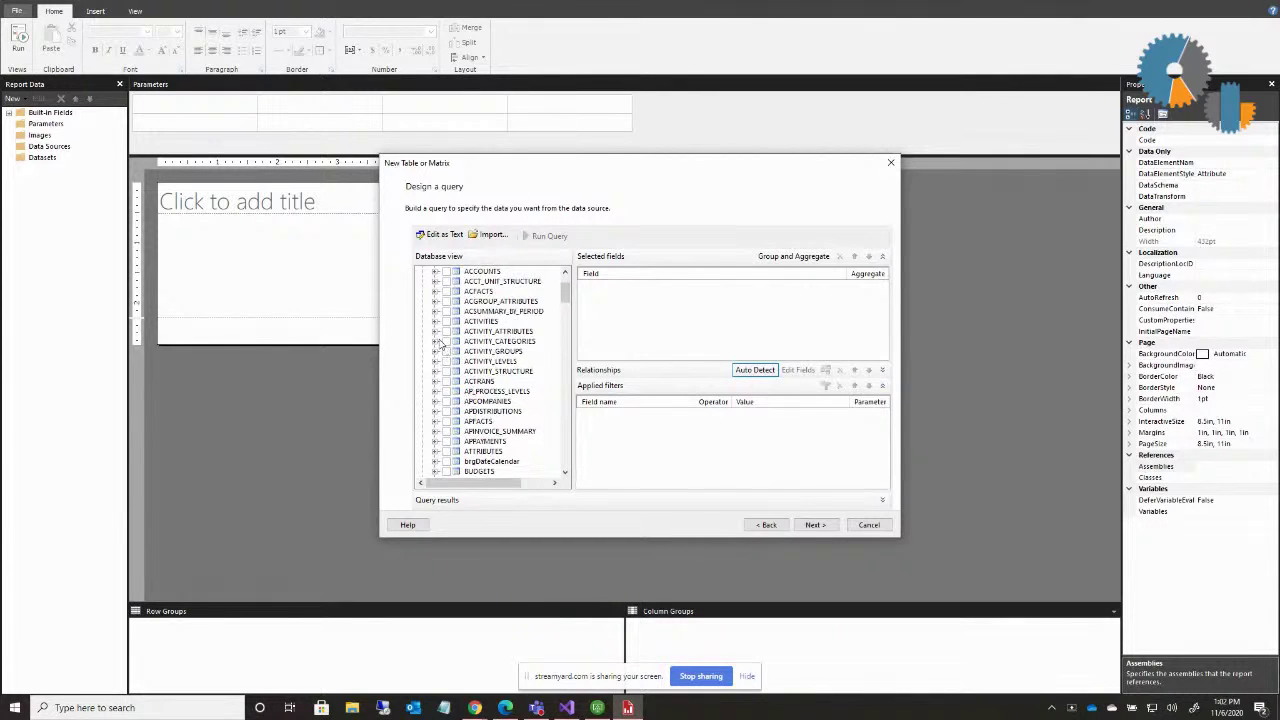
{"action": "left_click", "coordinate": [436, 281]}
{"action": "left_click", "coordinate": [458, 282]}
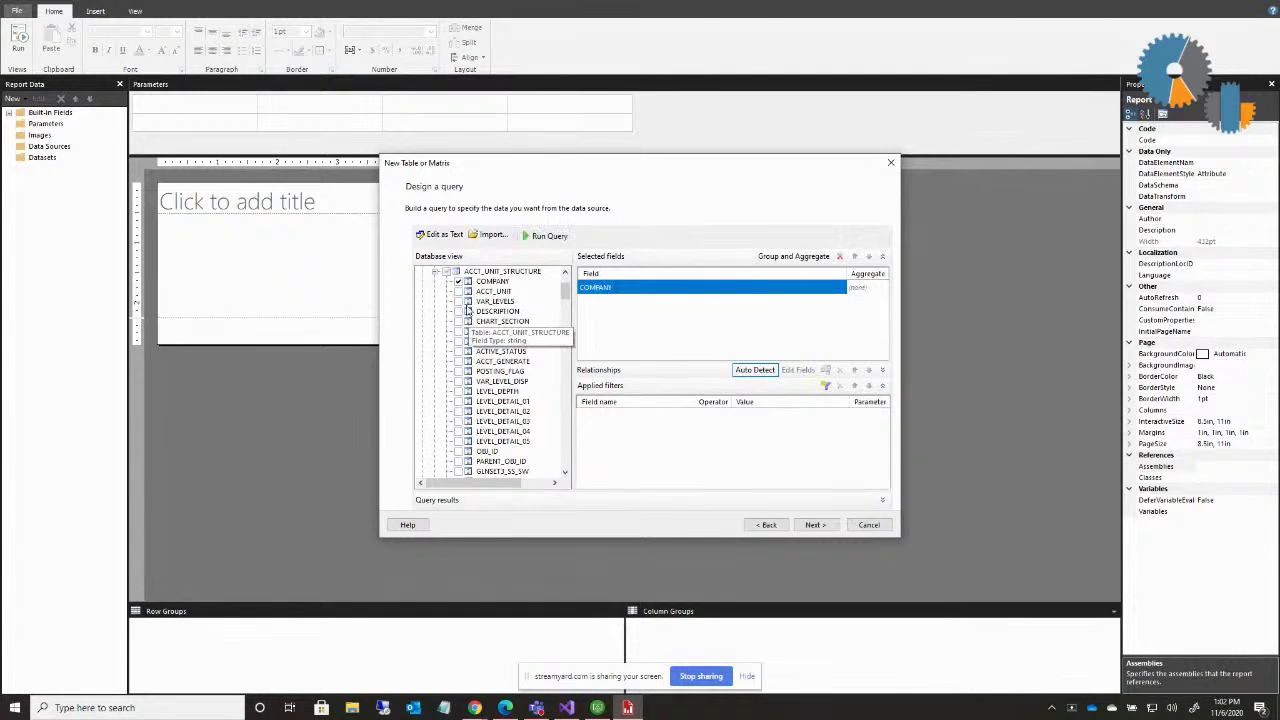
{"action": "left_click", "coordinate": [458, 291]}
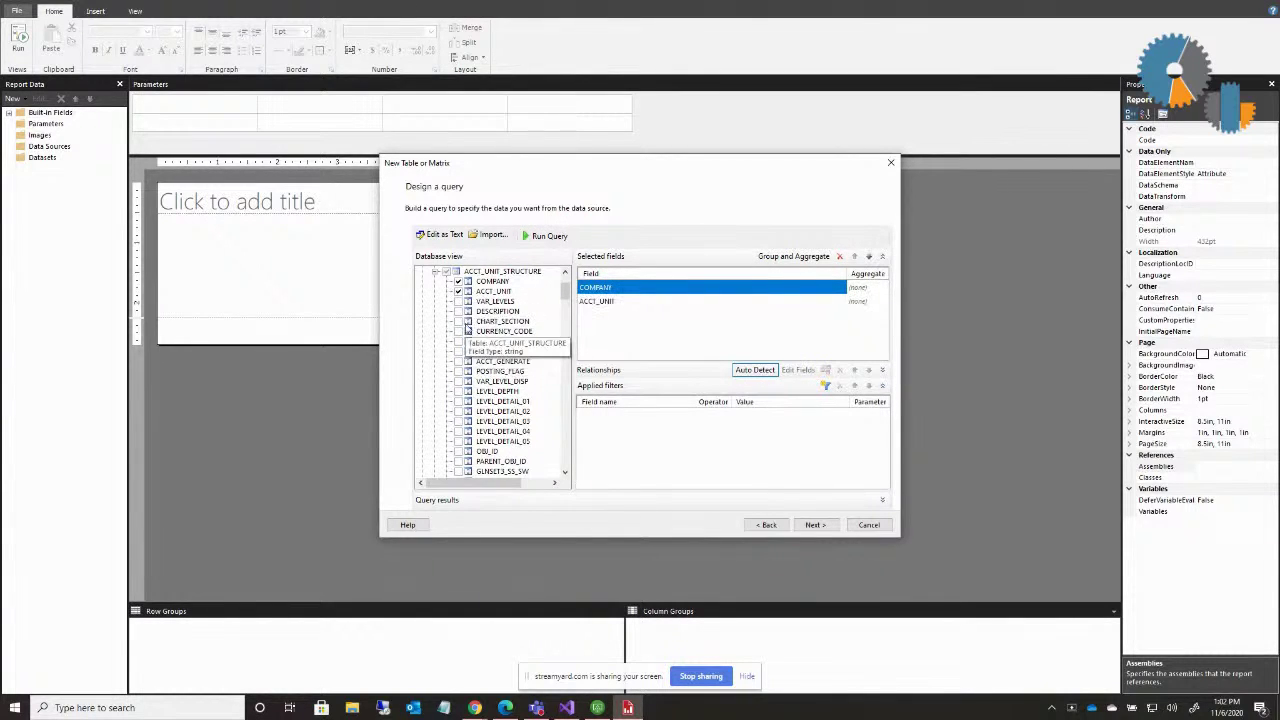
{"action": "left_click", "coordinate": [458, 311]}
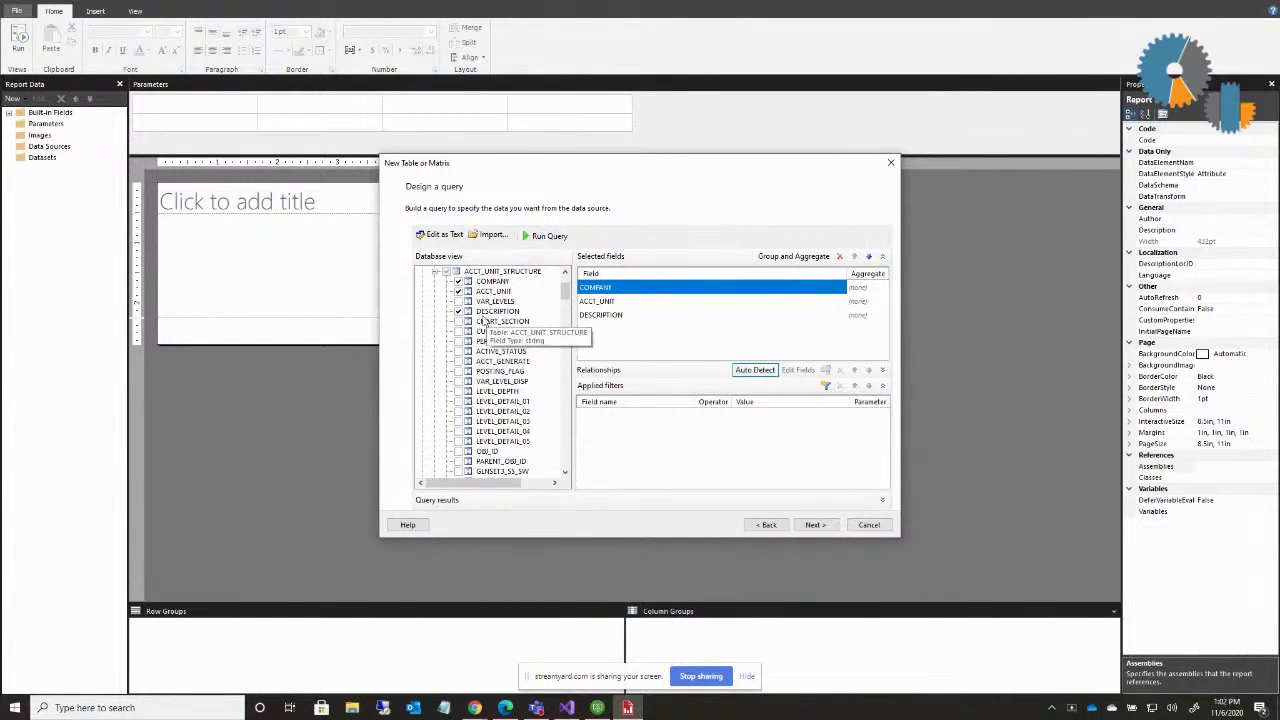
{"action": "left_click", "coordinate": [815, 525]}
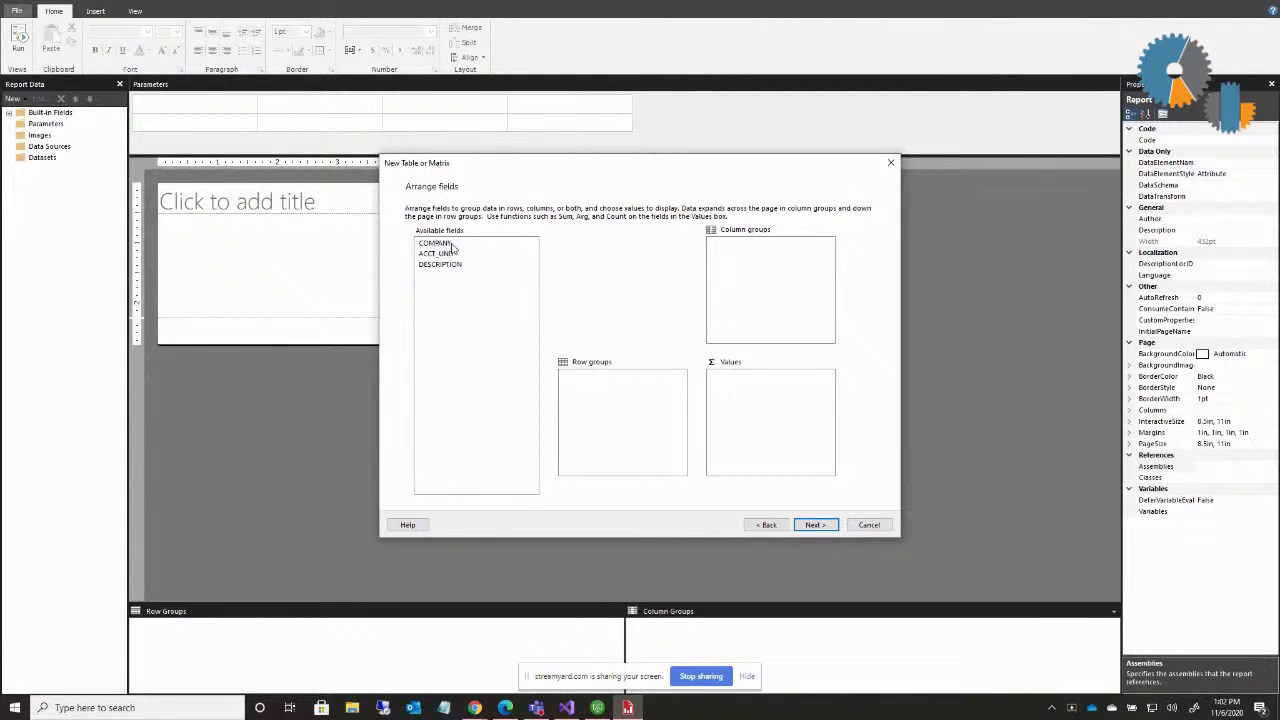
{"action": "left_click_drag", "start_coordinate": [451, 247], "coordinate": [600, 410]}
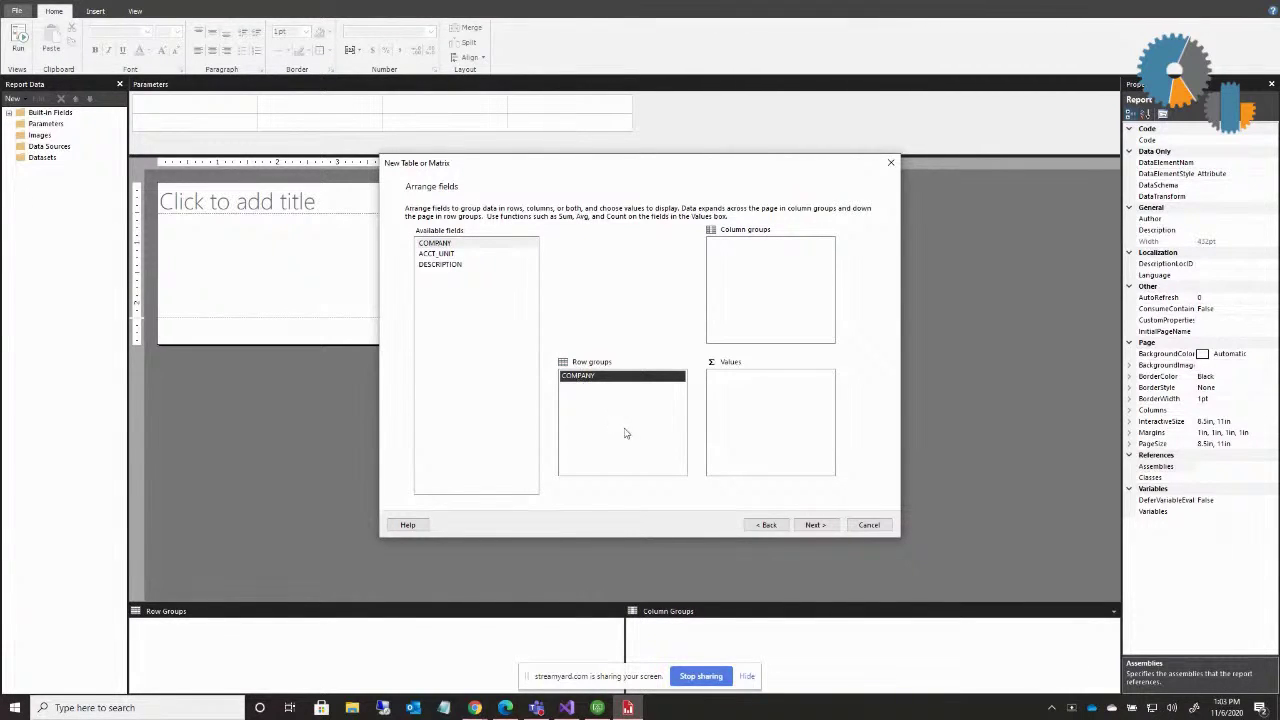
Add ACCT_UNIT and DESCRIPTION as values, keep subtotals and expand/collapse groups, and finish the wizard.
{"action": "left_click", "coordinate": [453, 255]}
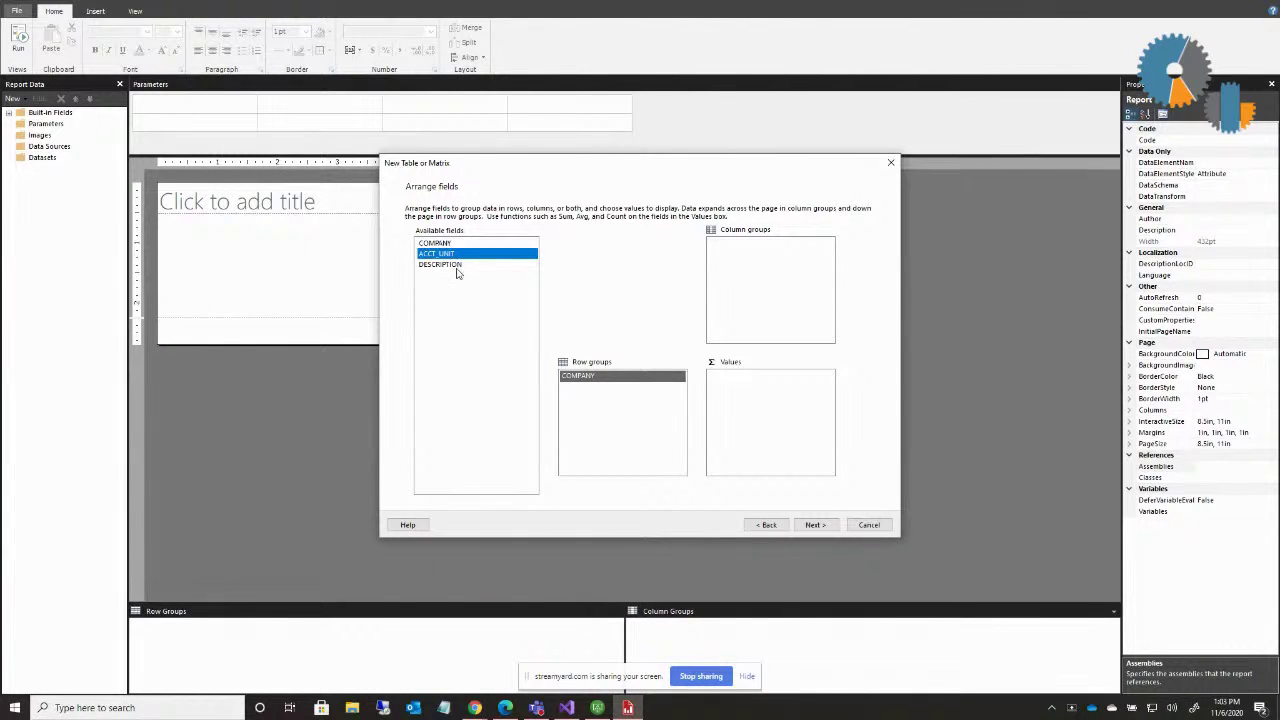
{"action": "left_click", "coordinate": [457, 268], "text": "shift"}
{"action": "left_click_drag", "start_coordinate": [457, 270], "coordinate": [719, 392]}
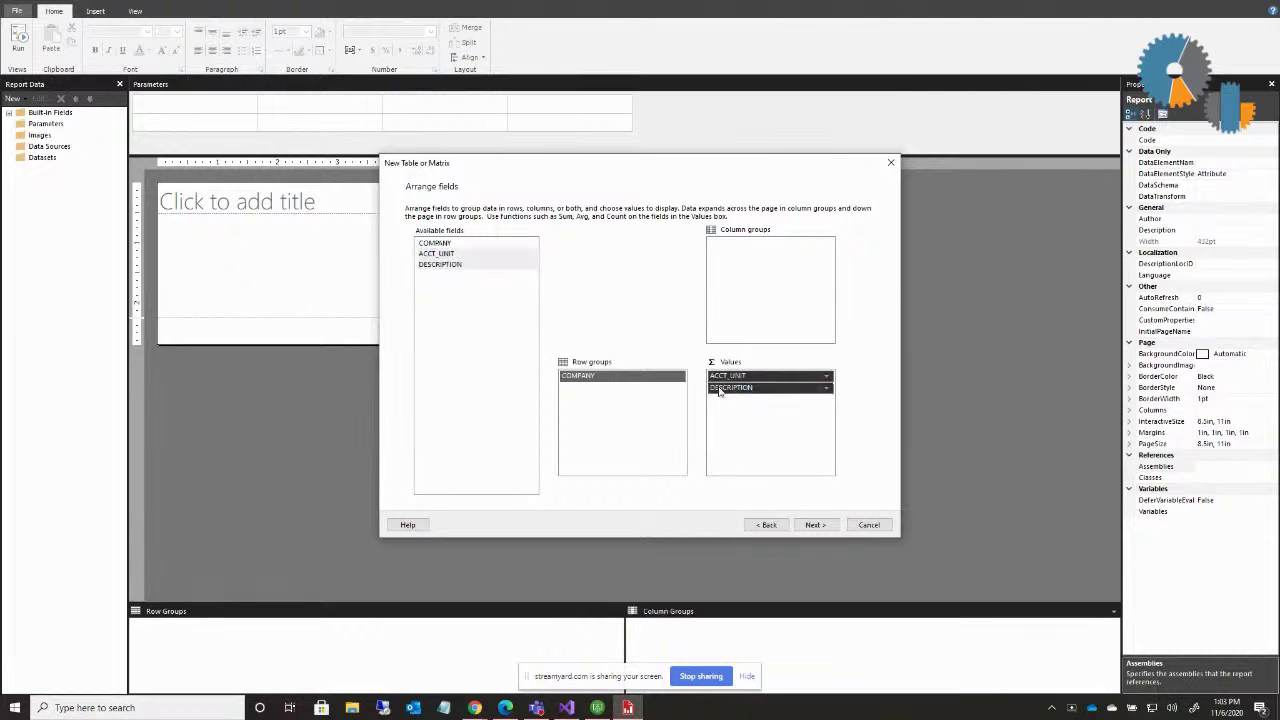
{"action": "left_click", "coordinate": [822, 529]}
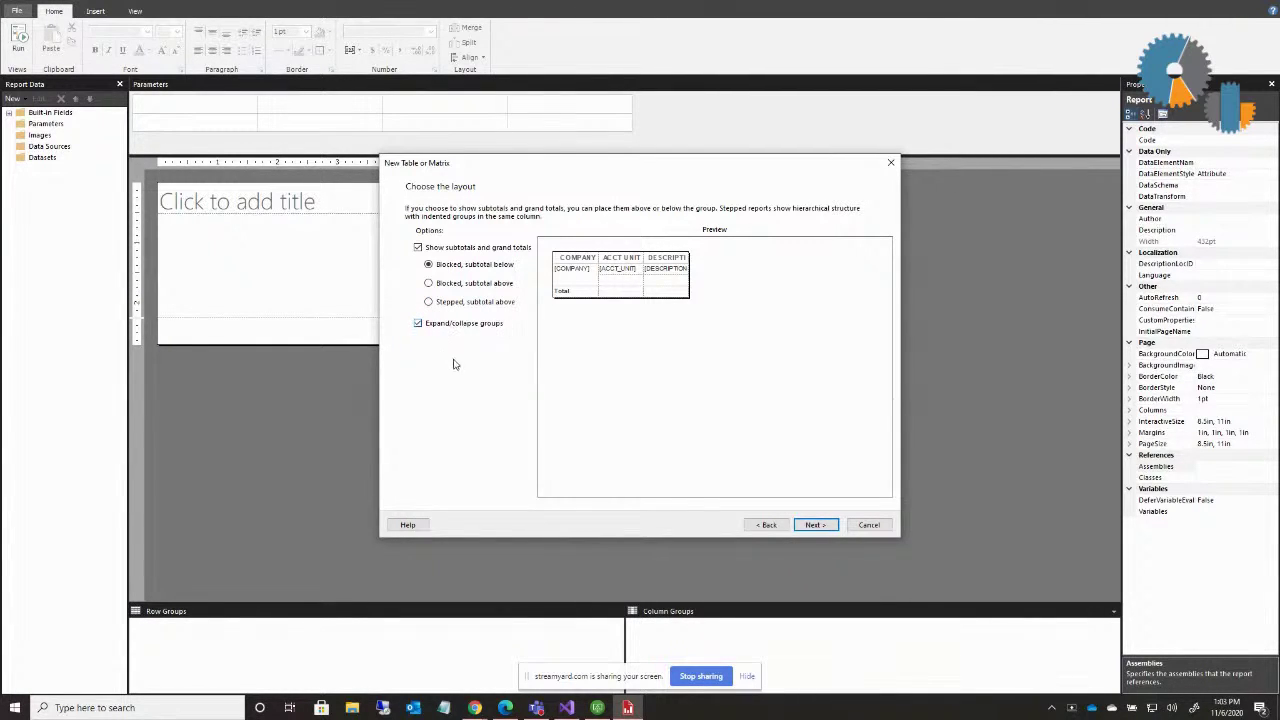
{"action": "left_click", "coordinate": [815, 525]}
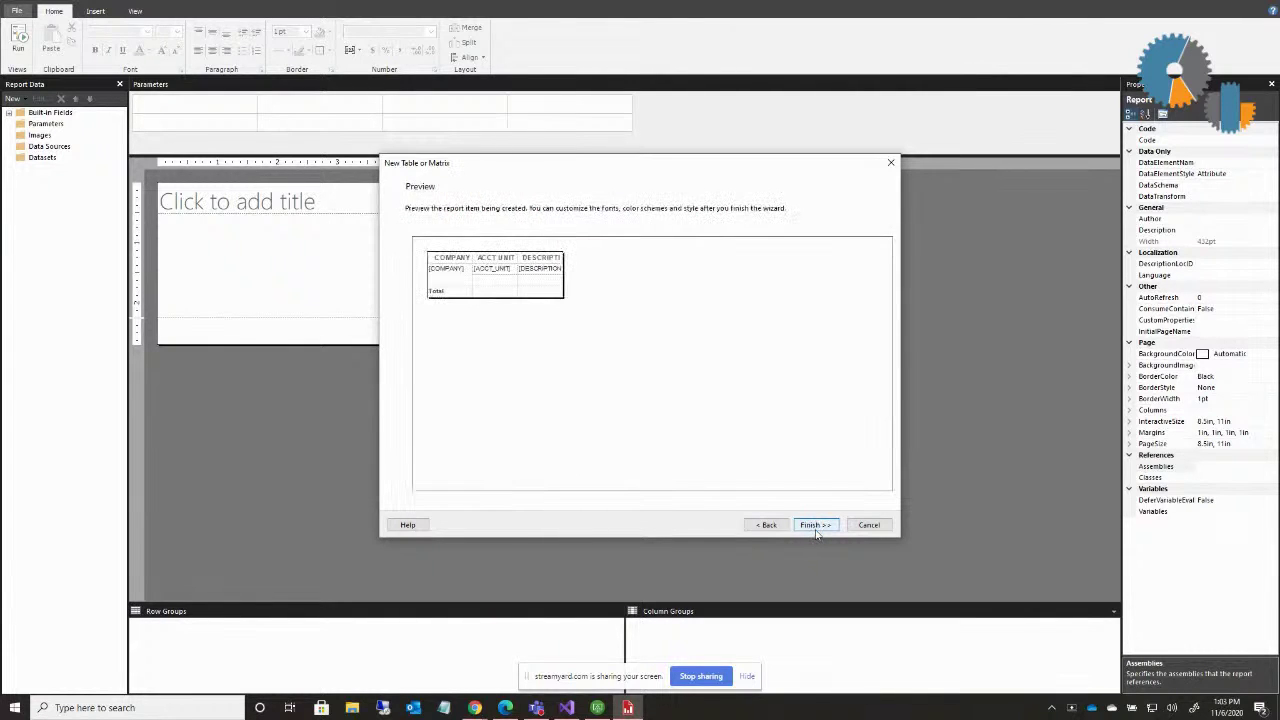
{"action": "left_click", "coordinate": [815, 525]}
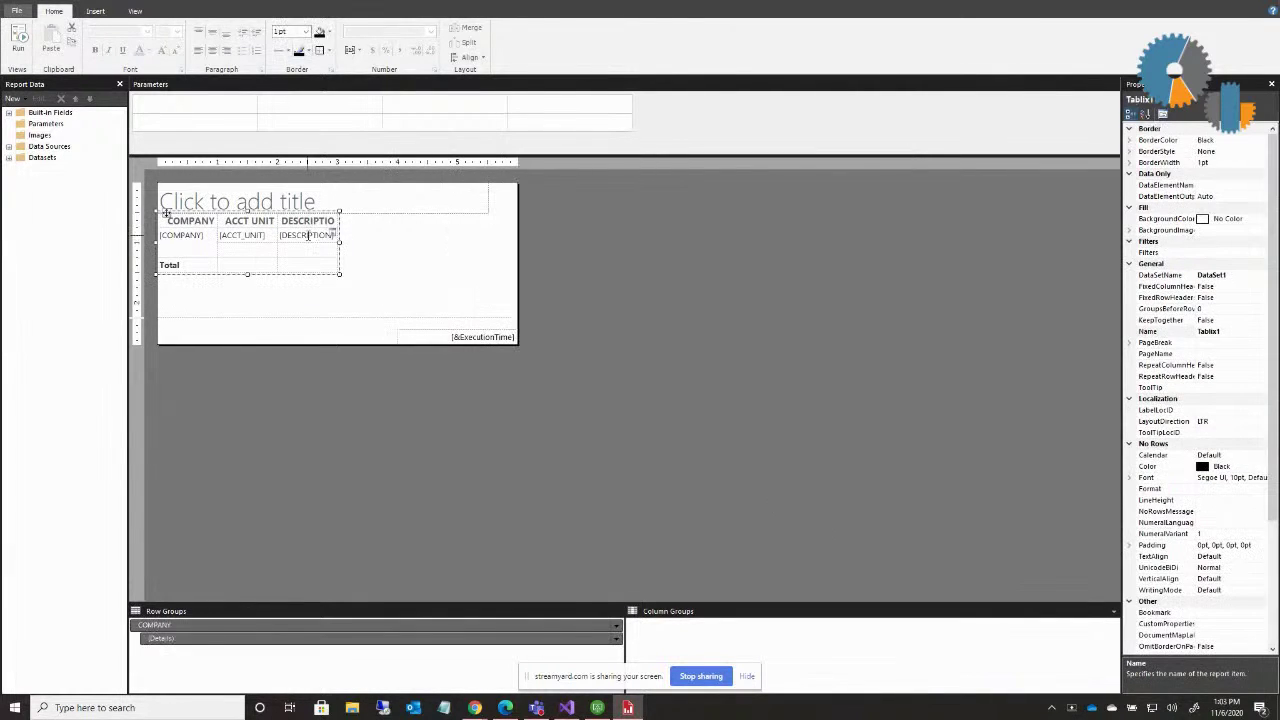
Widen the DESCRIPTION column and run the report.
{"action": "left_click", "coordinate": [307, 234]}
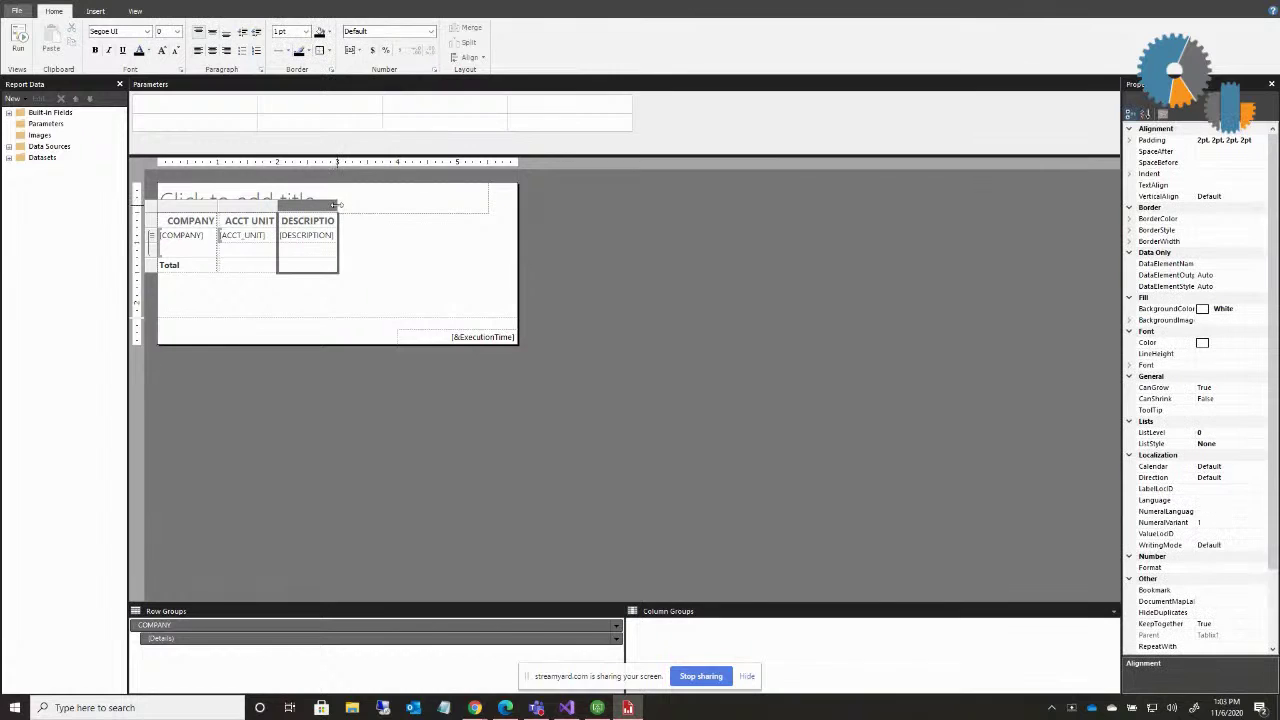
{"action": "left_click_drag", "start_coordinate": [337, 204], "coordinate": [488, 208]}
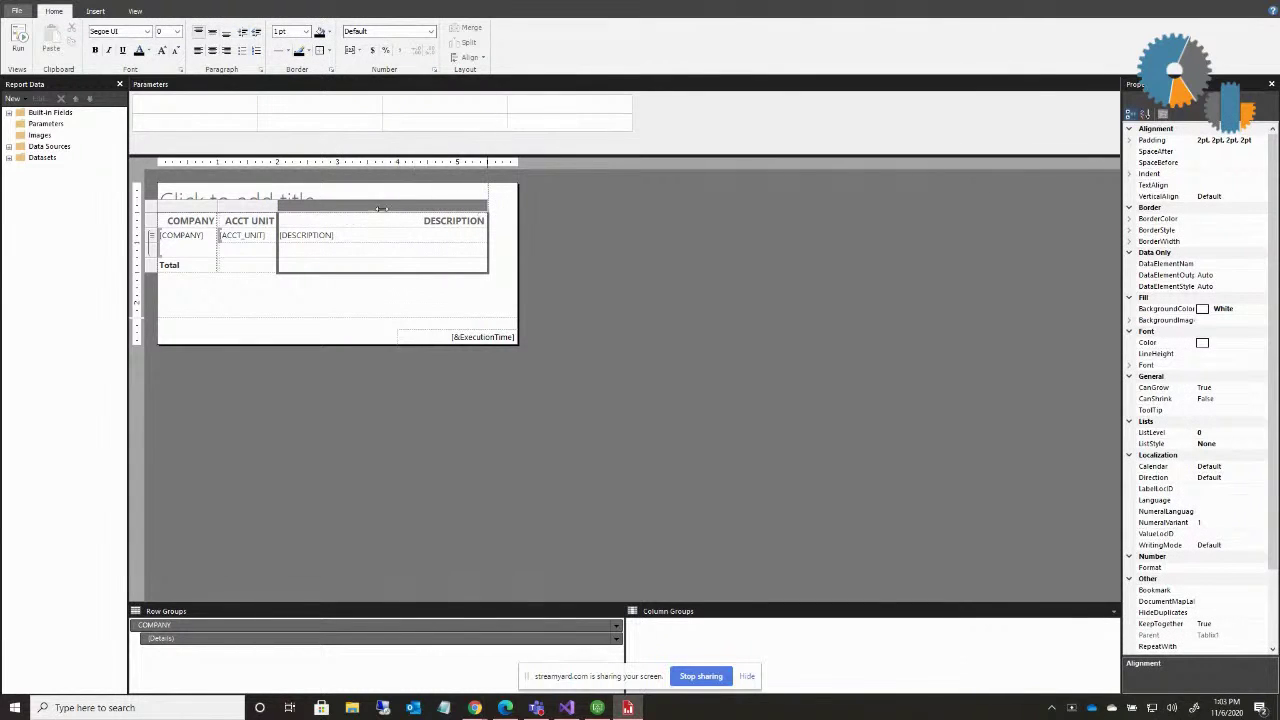
{"action": "left_click", "coordinate": [17, 40]}
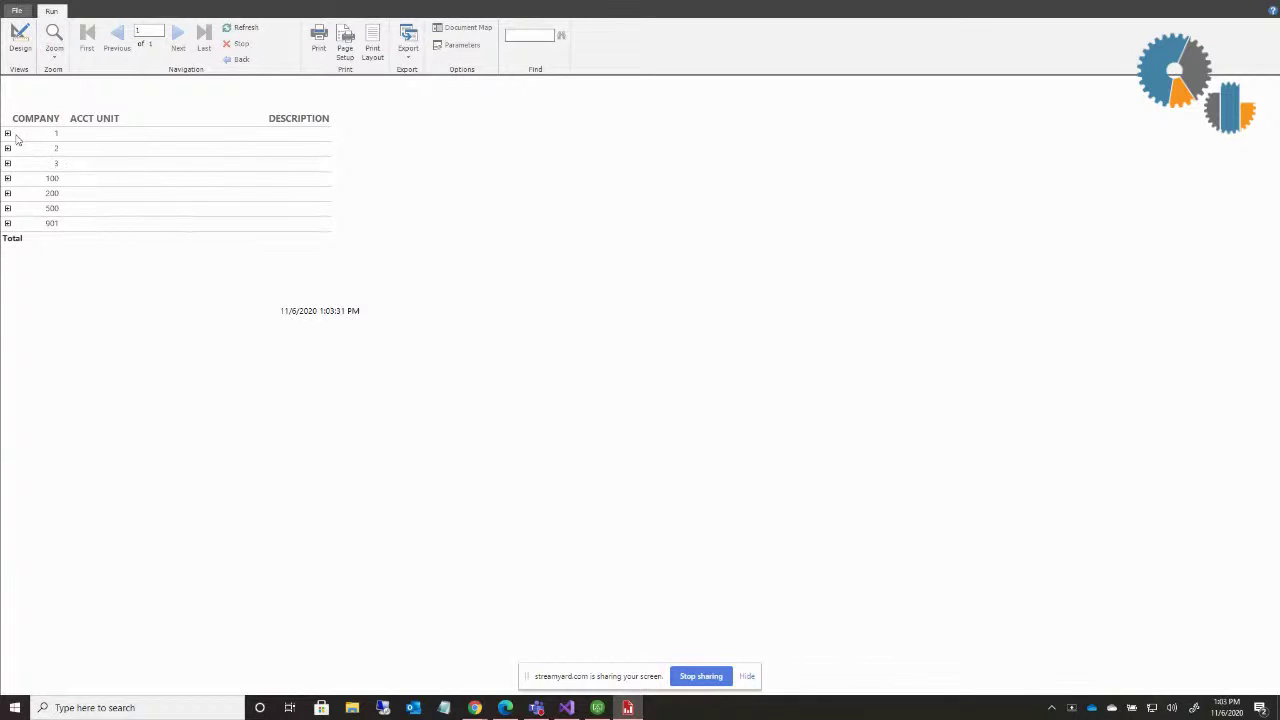
Expand and collapse companies 1 and 2 to test the group toggles.
{"action": "left_click", "coordinate": [7, 134]}
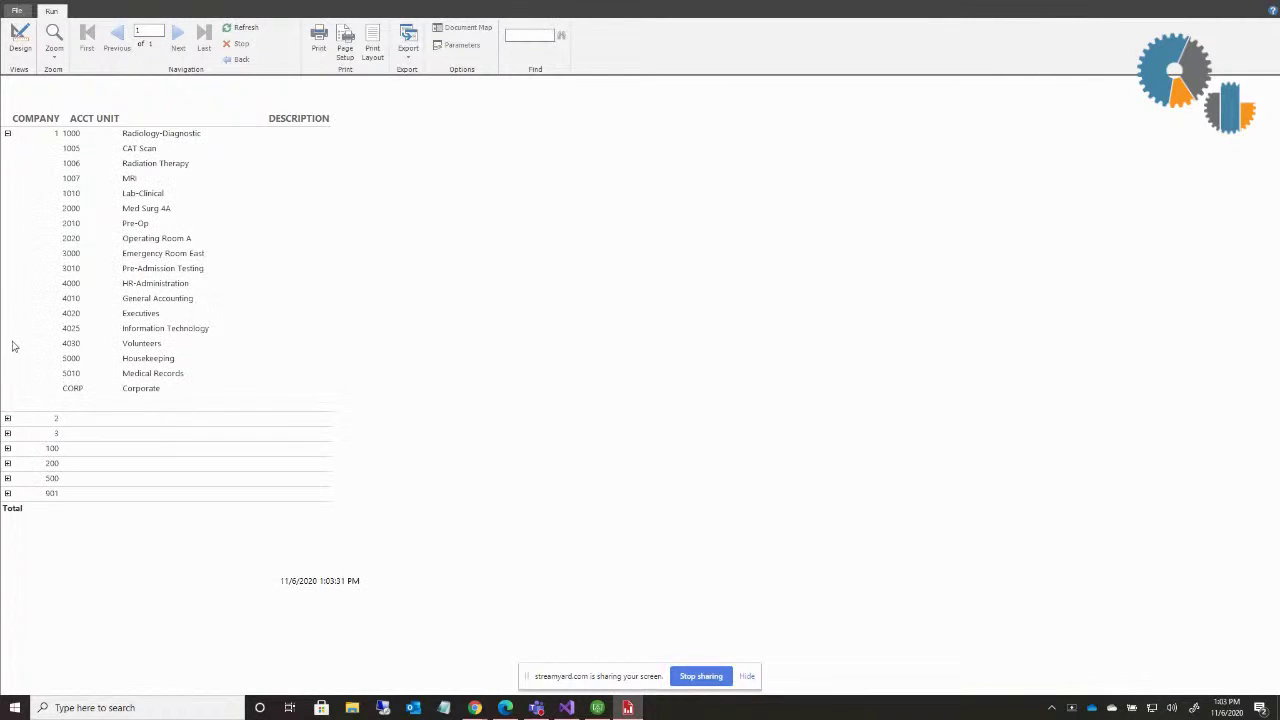
{"action": "left_click", "coordinate": [7, 419]}
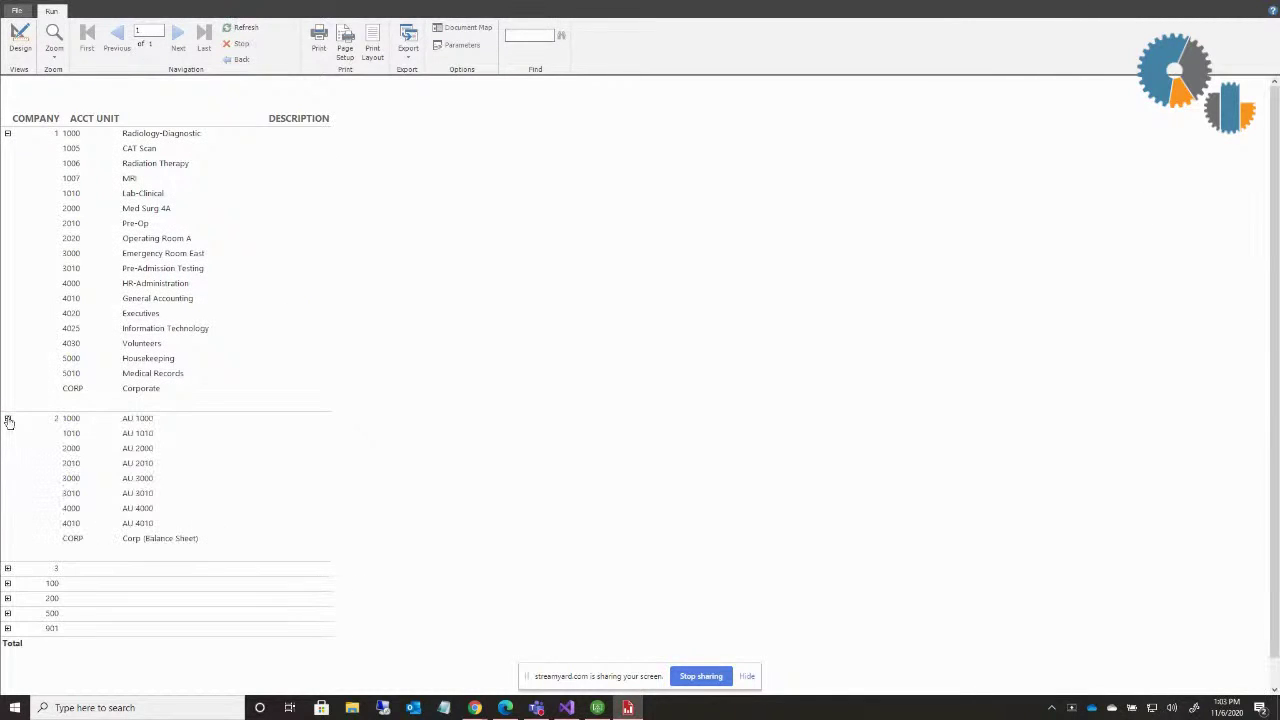
{"action": "left_click", "coordinate": [7, 419]}
{"action": "left_click", "coordinate": [7, 134]}
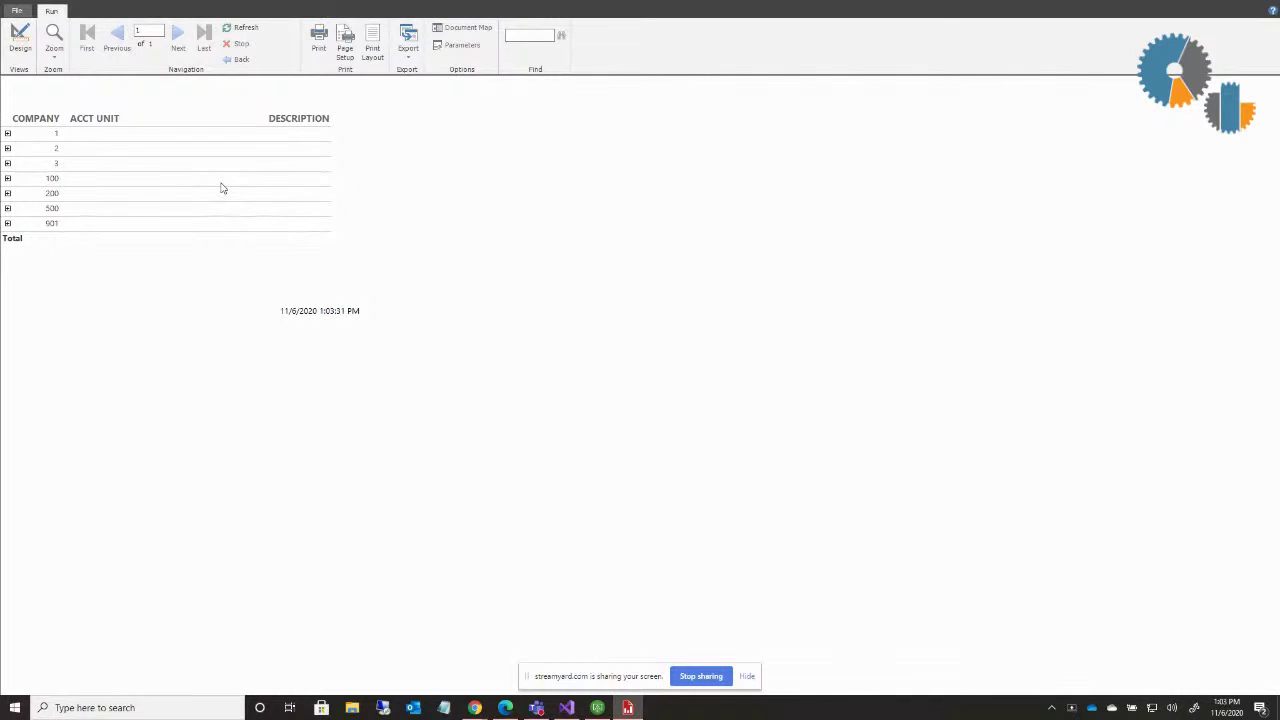
Close the current report without saving changes.
{"action": "left_click", "coordinate": [15, 12]}
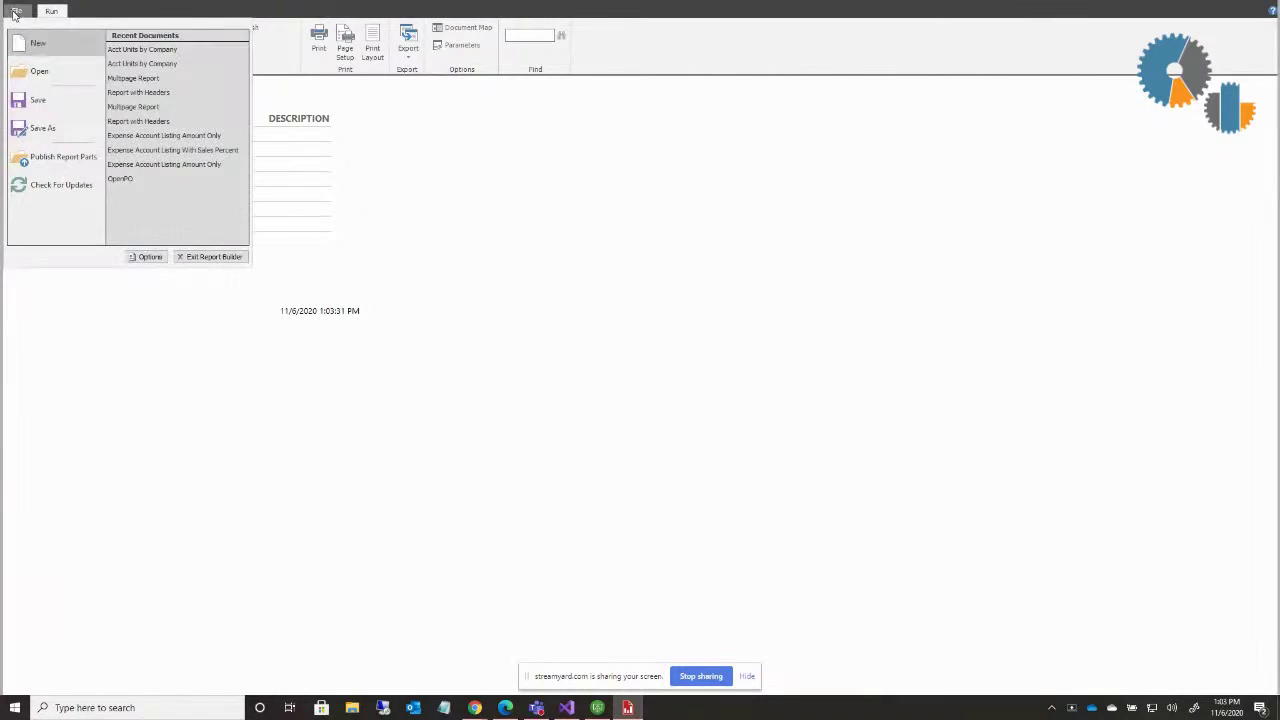
{"action": "left_click", "coordinate": [214, 261]}
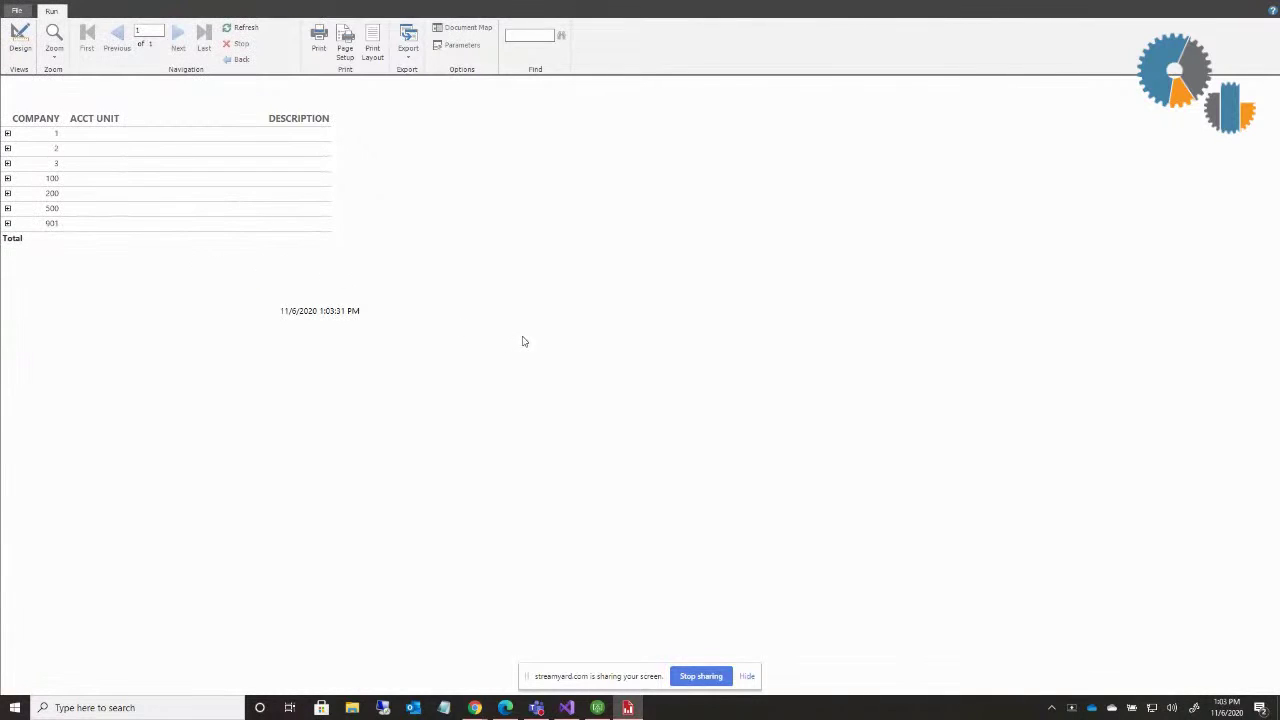
{"action": "left_click", "coordinate": [661, 397]}
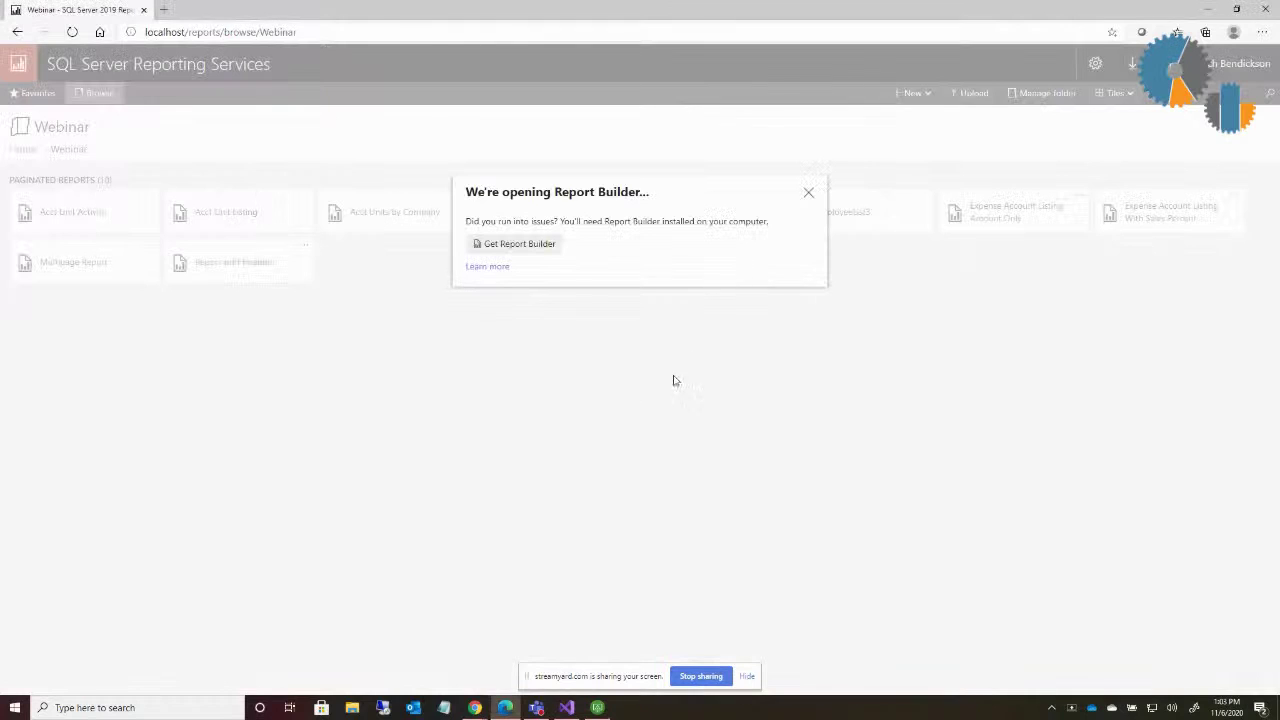
Dismiss the notice, create a new paginated report in the portal, and allow Report Builder to launch.
{"action": "left_click", "coordinate": [808, 192]}
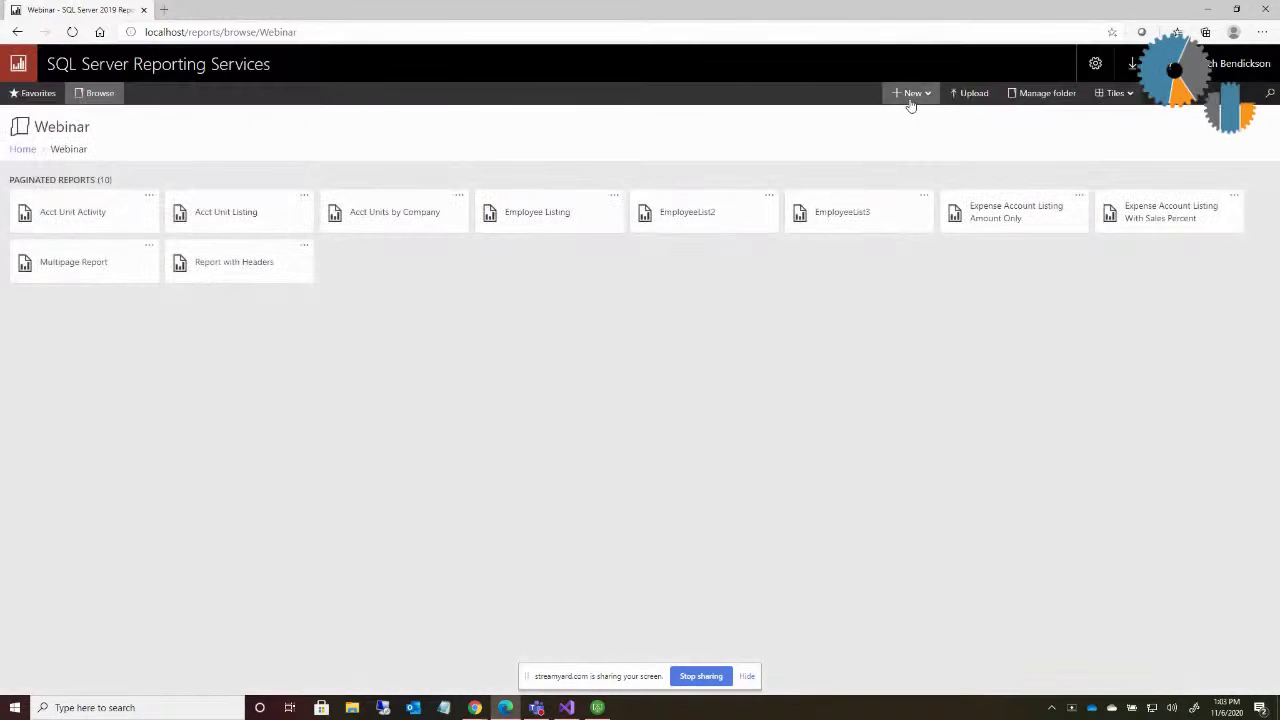
{"action": "left_click", "coordinate": [910, 100]}
{"action": "left_click", "coordinate": [898, 145]}
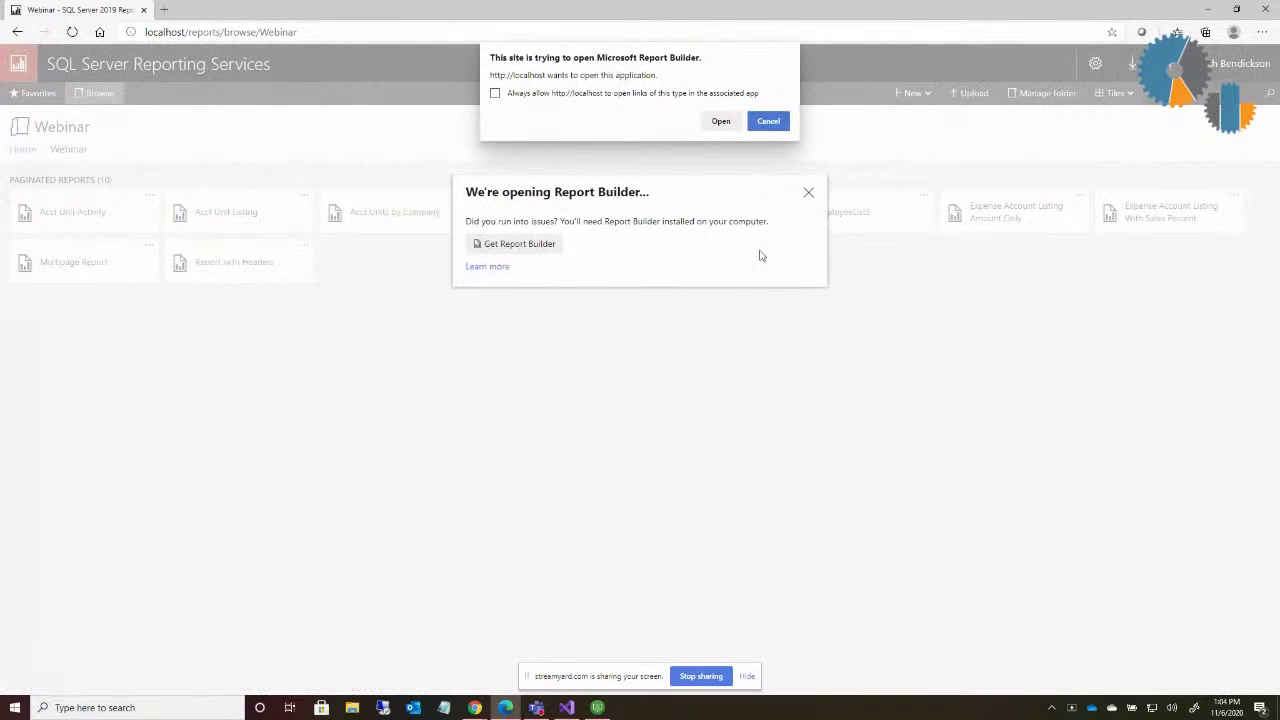
{"action": "left_click", "coordinate": [724, 121]}
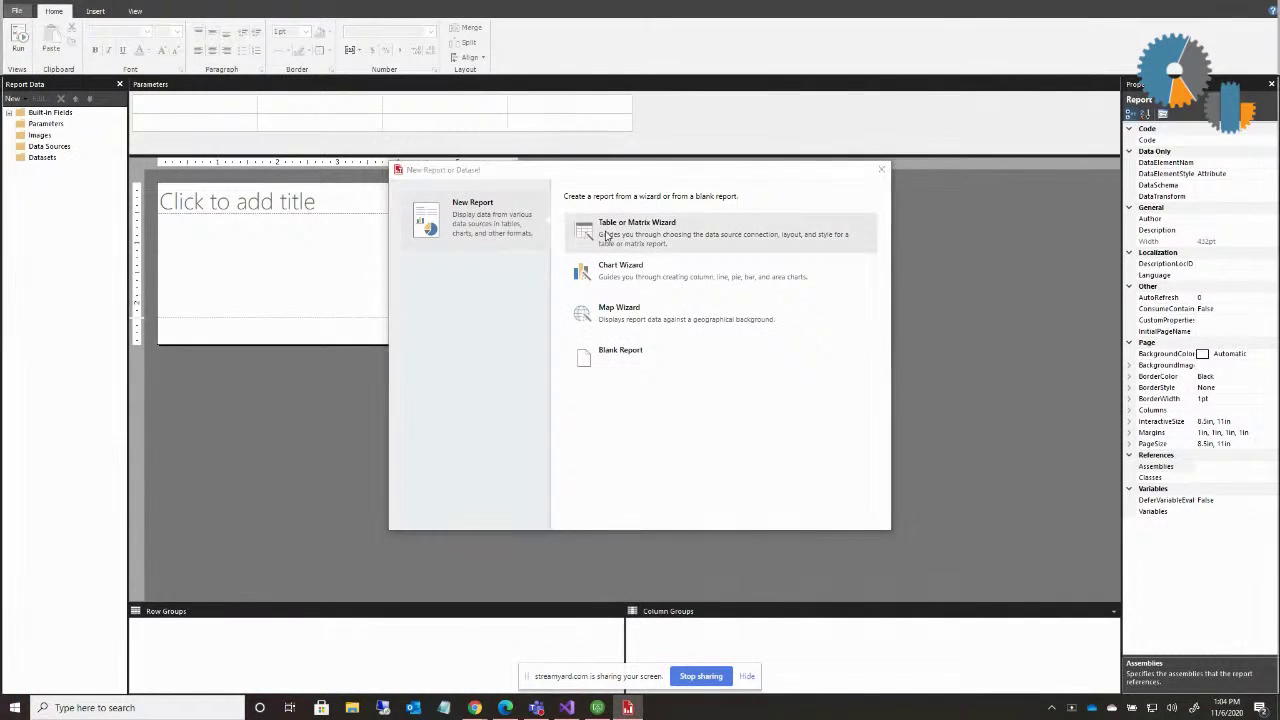
Start the Table or Matrix Wizard with a new dataset on the DBG_FIN data source.
{"action": "left_click", "coordinate": [605, 236]}
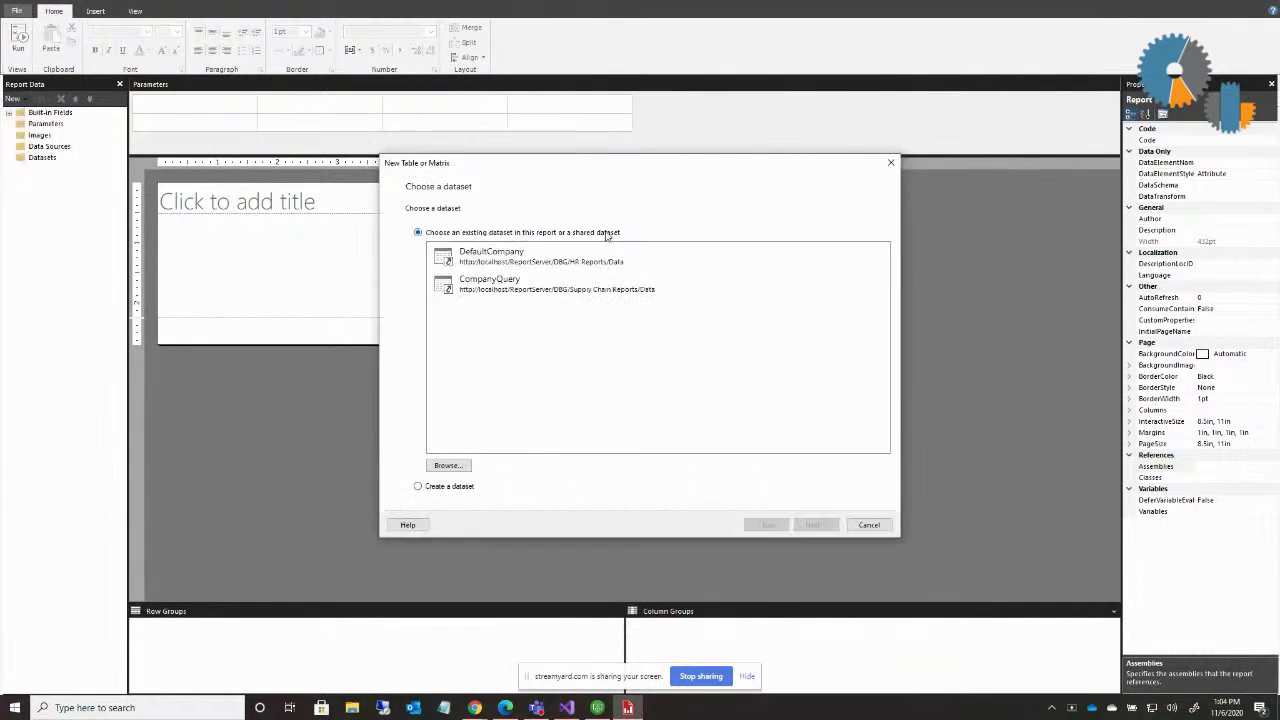
{"action": "left_click", "coordinate": [419, 486]}
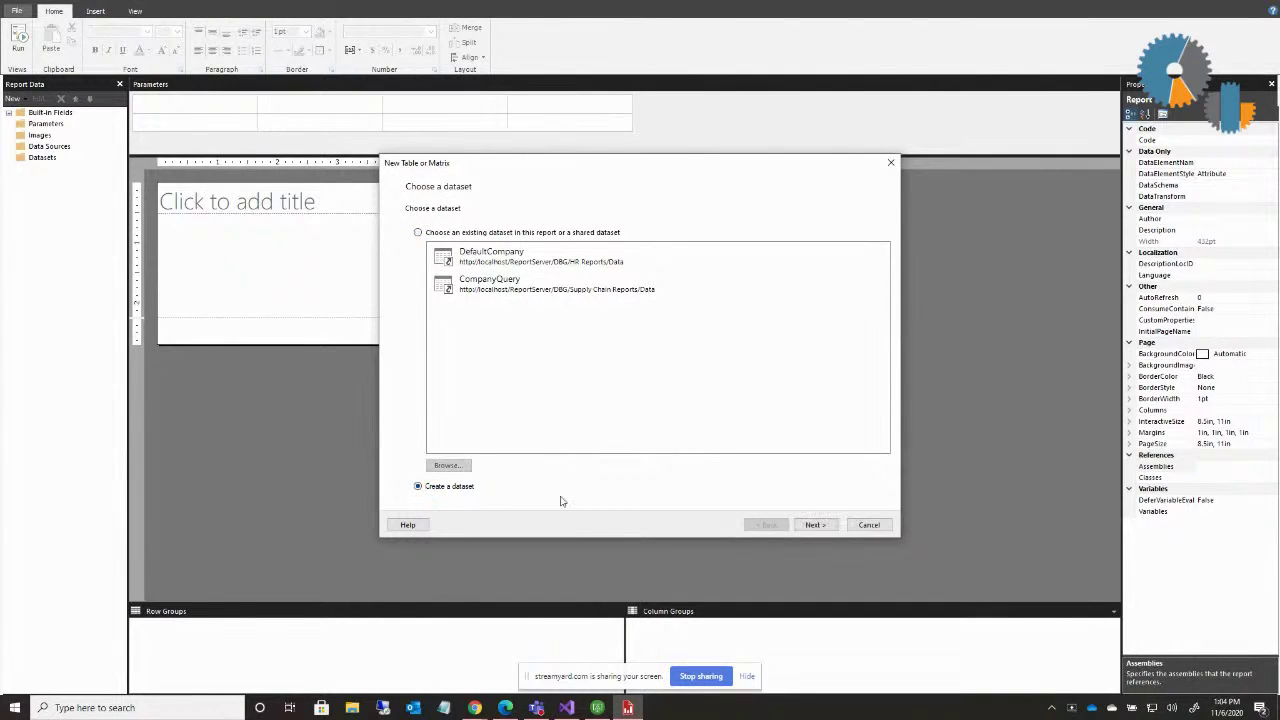
{"action": "left_click", "coordinate": [815, 524]}
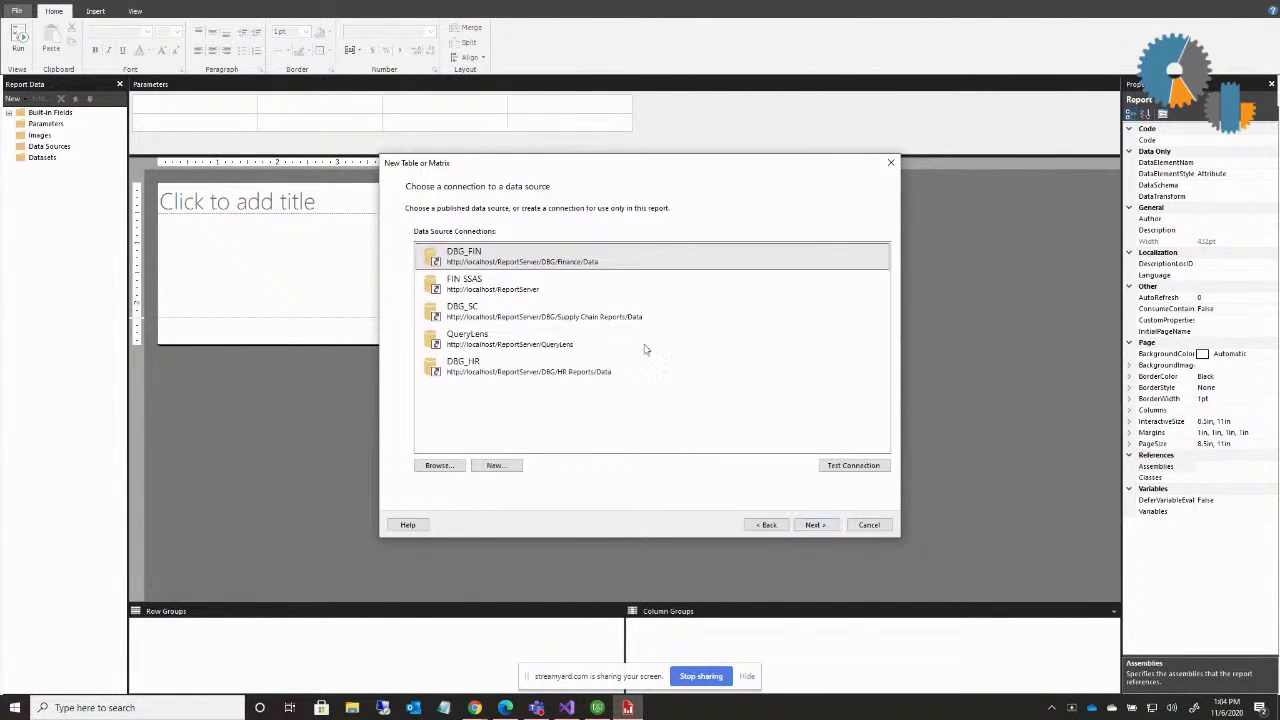
{"action": "left_click", "coordinate": [826, 526]}
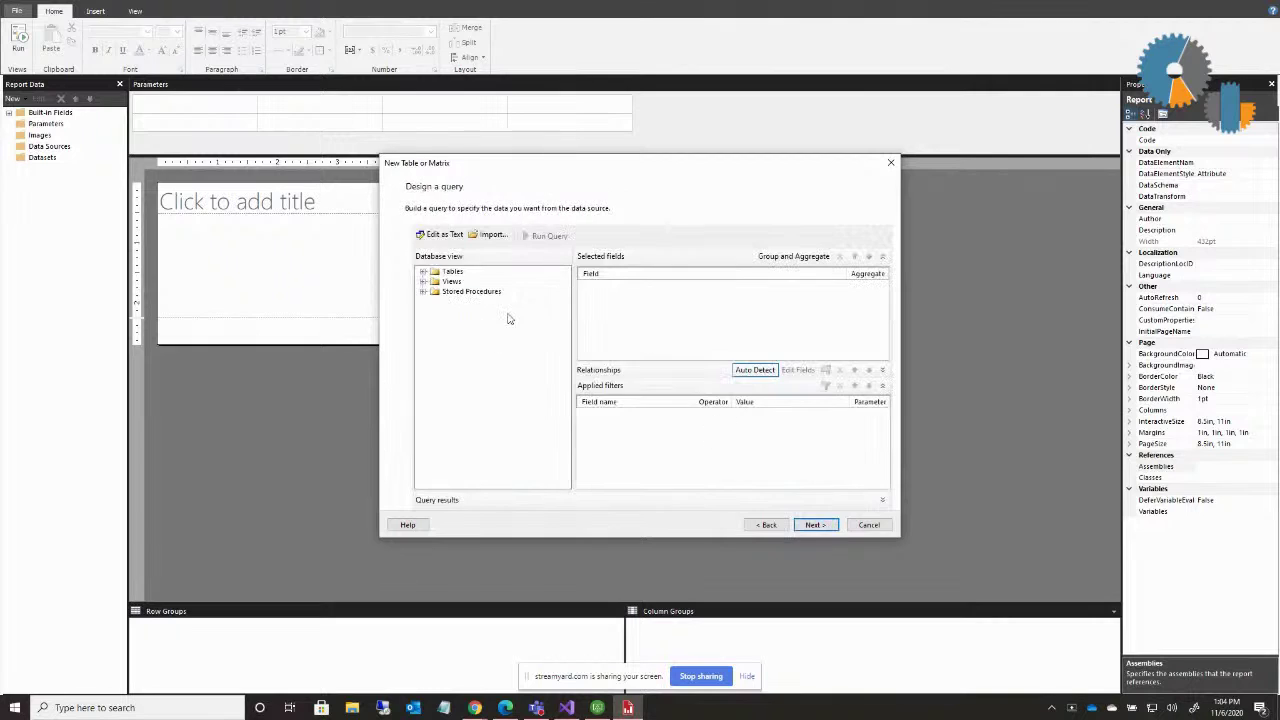
Select COMPANY, ACCT_UNIT and DESCRIPTION from the ACCT_UNIT_STRUCTURE table for the query.
{"action": "left_click", "coordinate": [424, 273]}
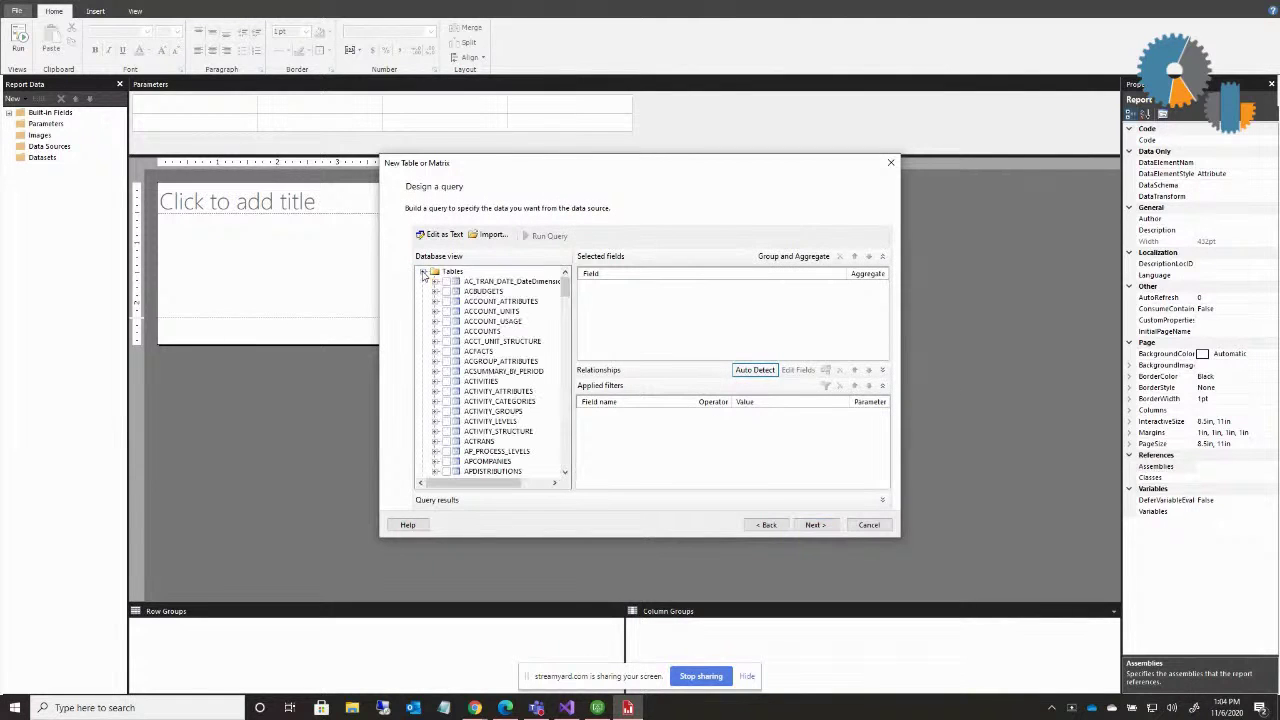
{"action": "left_click", "coordinate": [436, 342]}
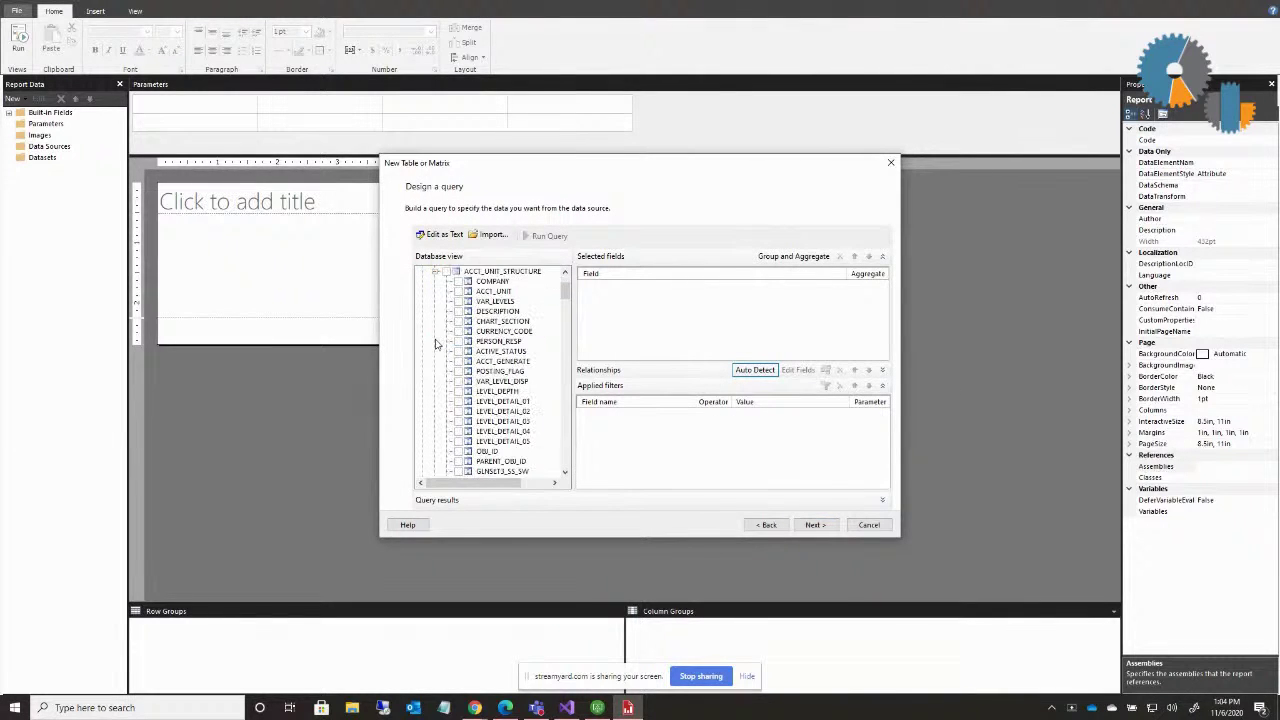
{"action": "left_click", "coordinate": [458, 282]}
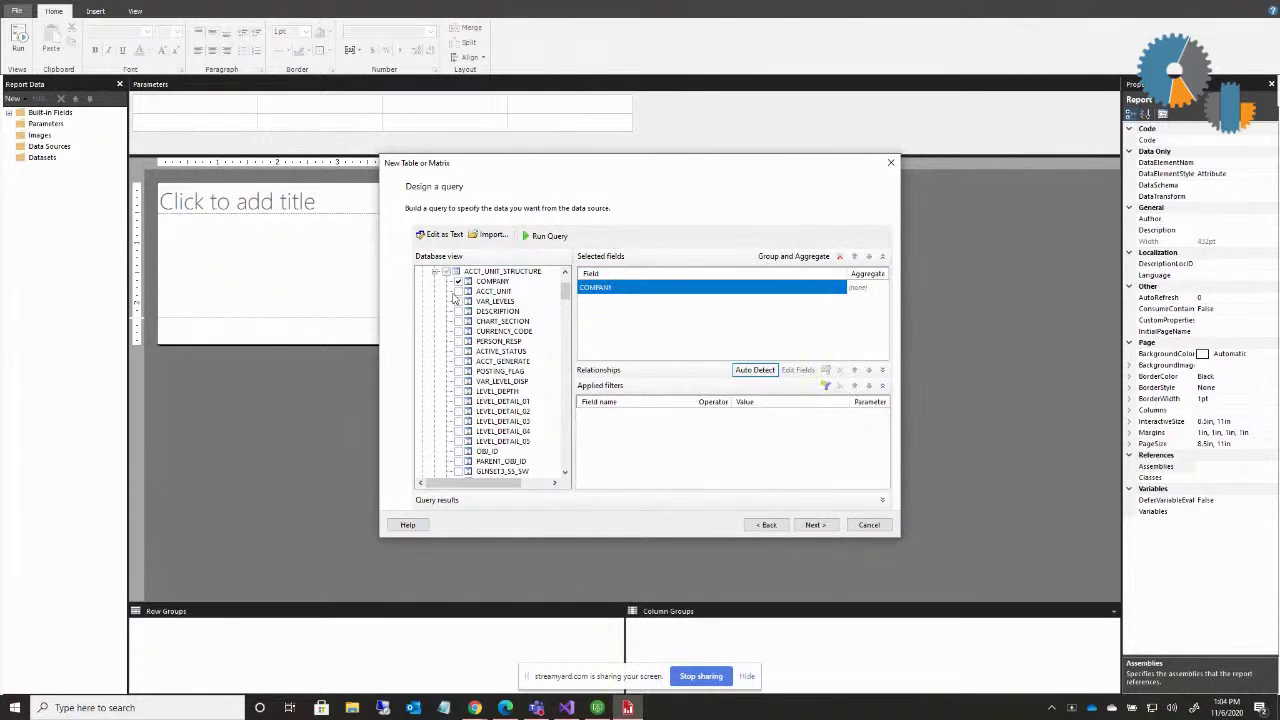
{"action": "left_click", "coordinate": [458, 291]}
{"action": "left_click", "coordinate": [458, 311]}
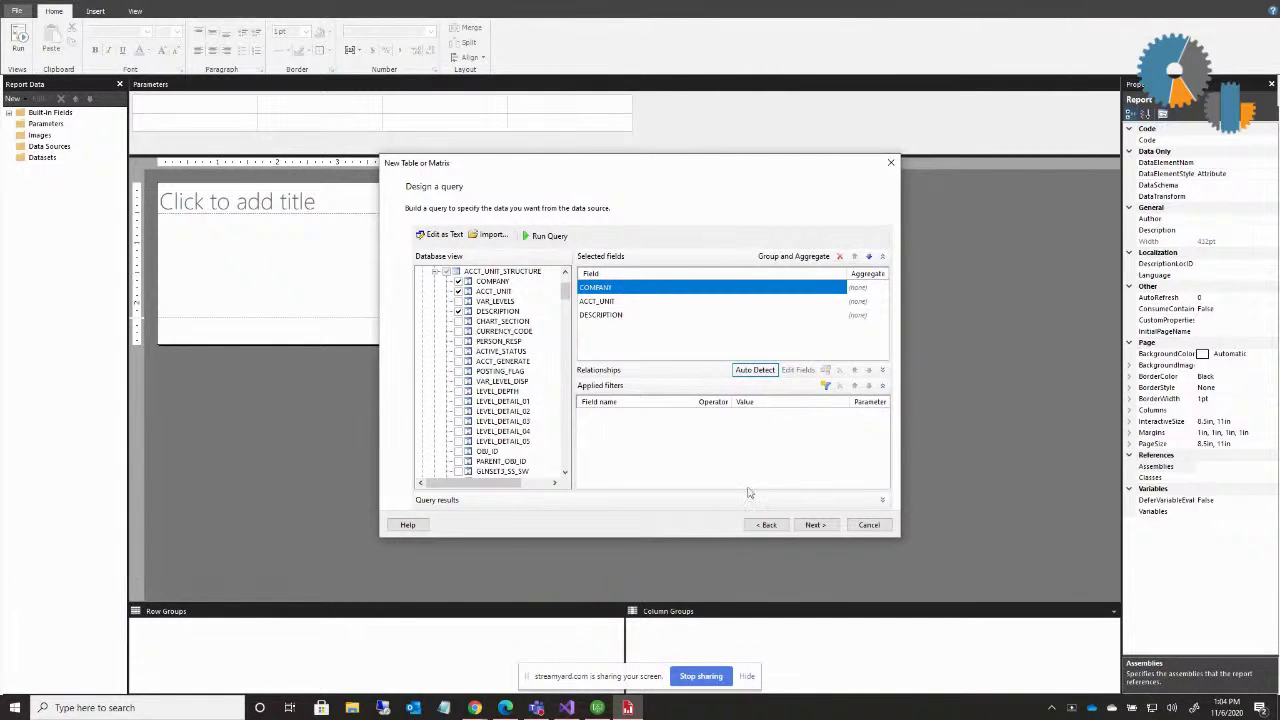
{"action": "left_click", "coordinate": [801, 528]}
Put all three fields into Values, set COMPANY's aggregate to None, and advance past the layout page.
{"action": "left_click", "coordinate": [434, 245]}
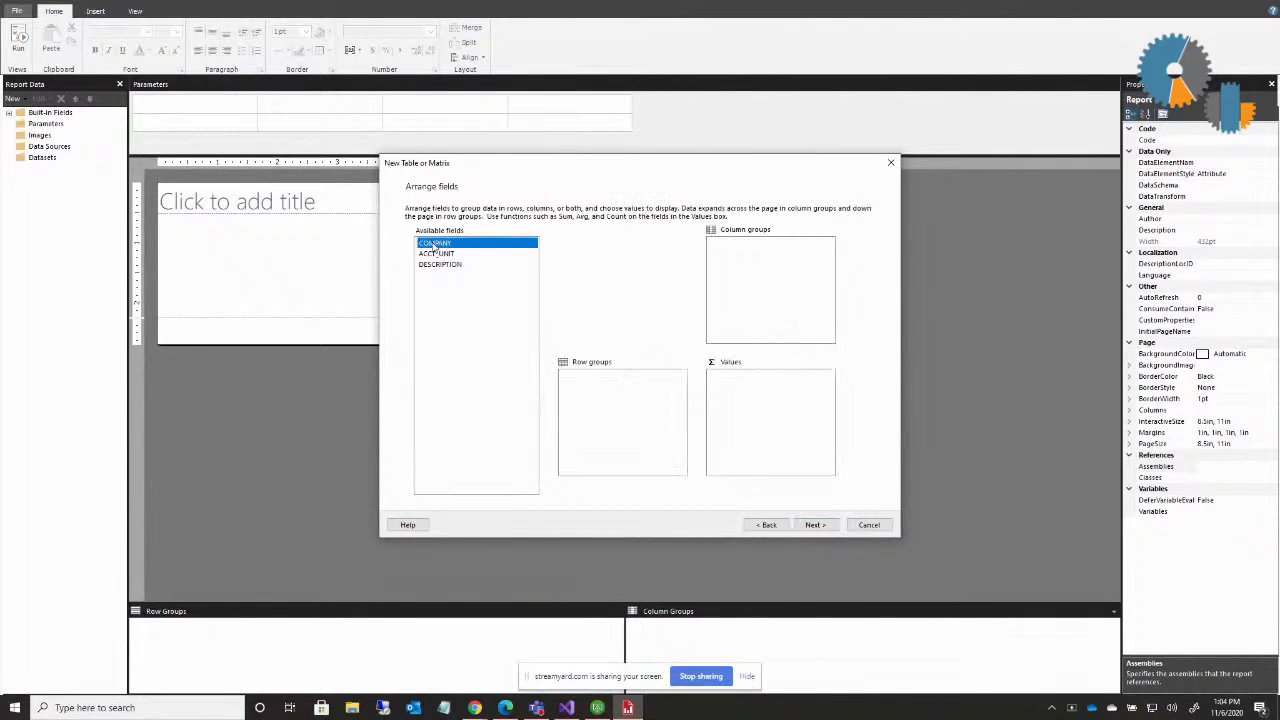
{"action": "left_click", "coordinate": [435, 264], "text": "shift"}
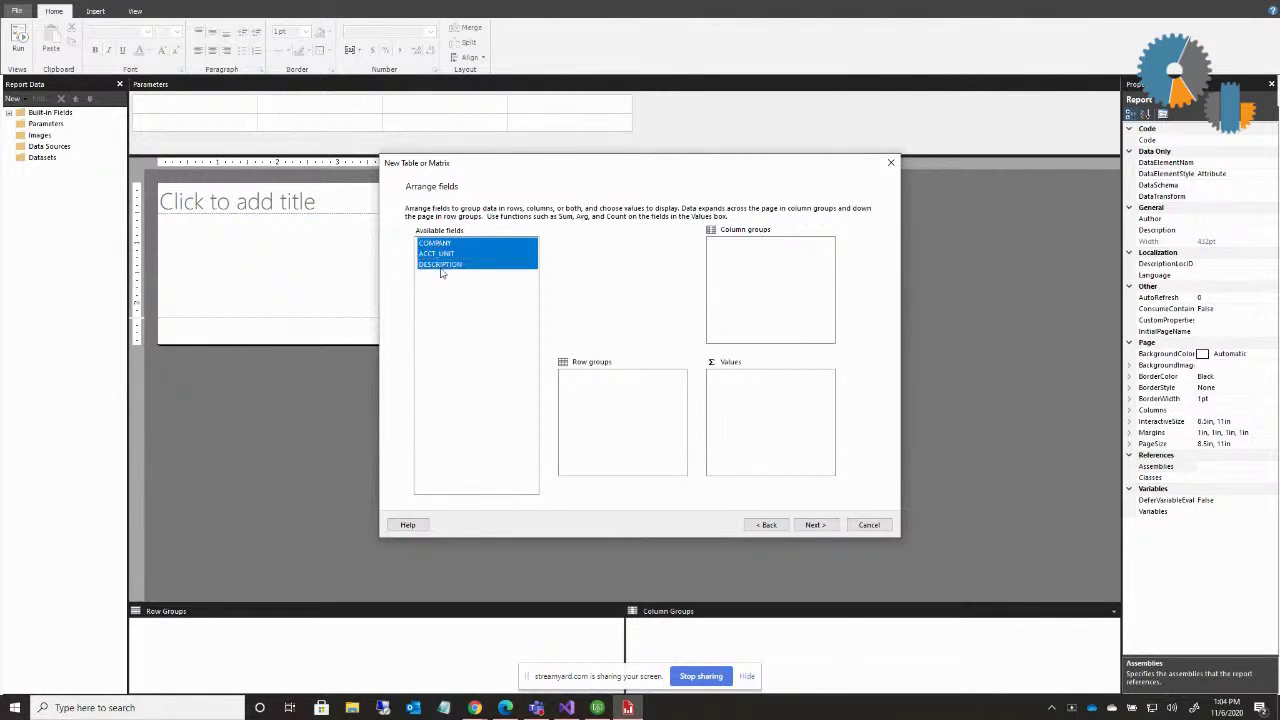
{"action": "left_click_drag", "start_coordinate": [462, 270], "coordinate": [740, 402]}
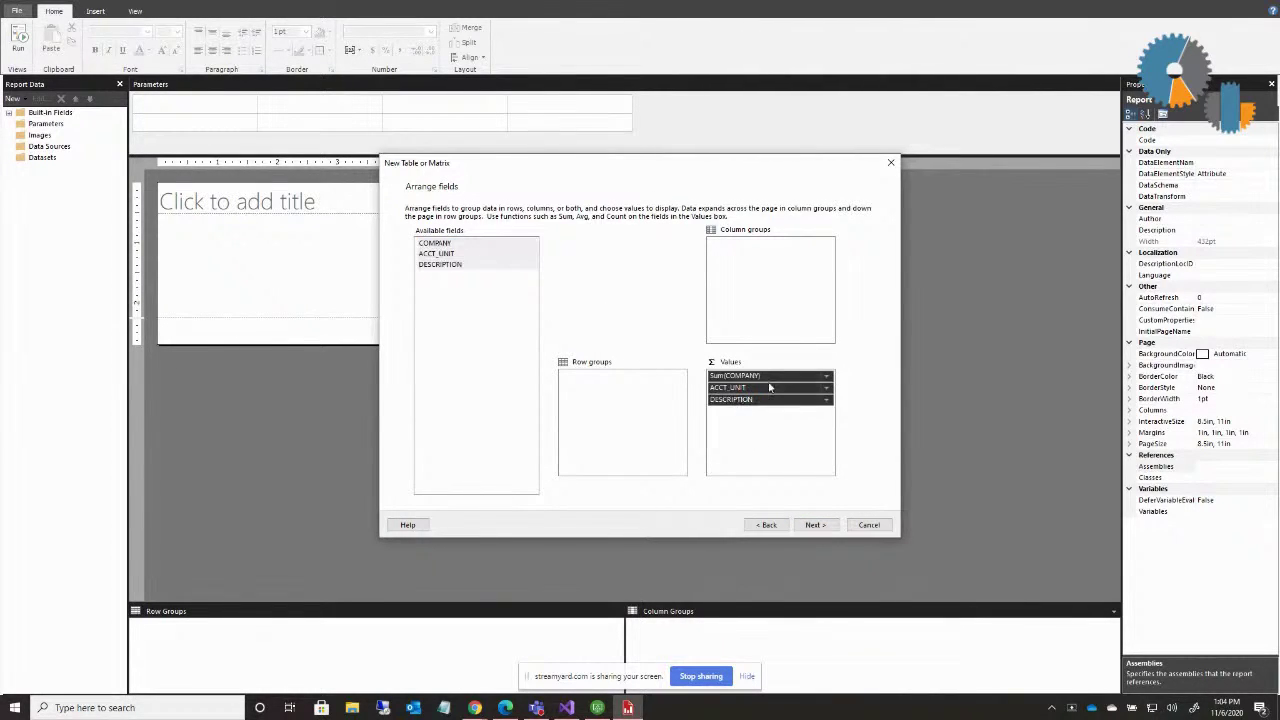
{"action": "left_click", "coordinate": [826, 376]}
{"action": "left_click", "coordinate": [845, 382]}
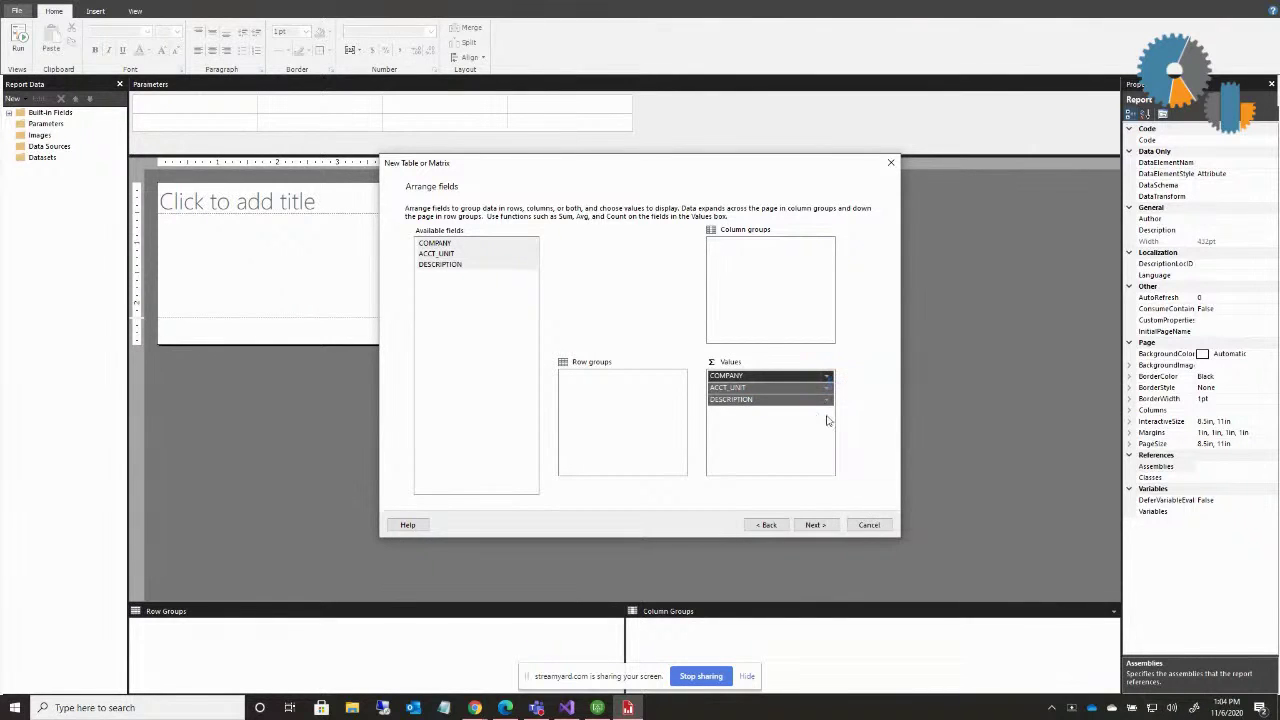
{"action": "left_click", "coordinate": [828, 532]}
{"action": "left_click", "coordinate": [815, 525]}
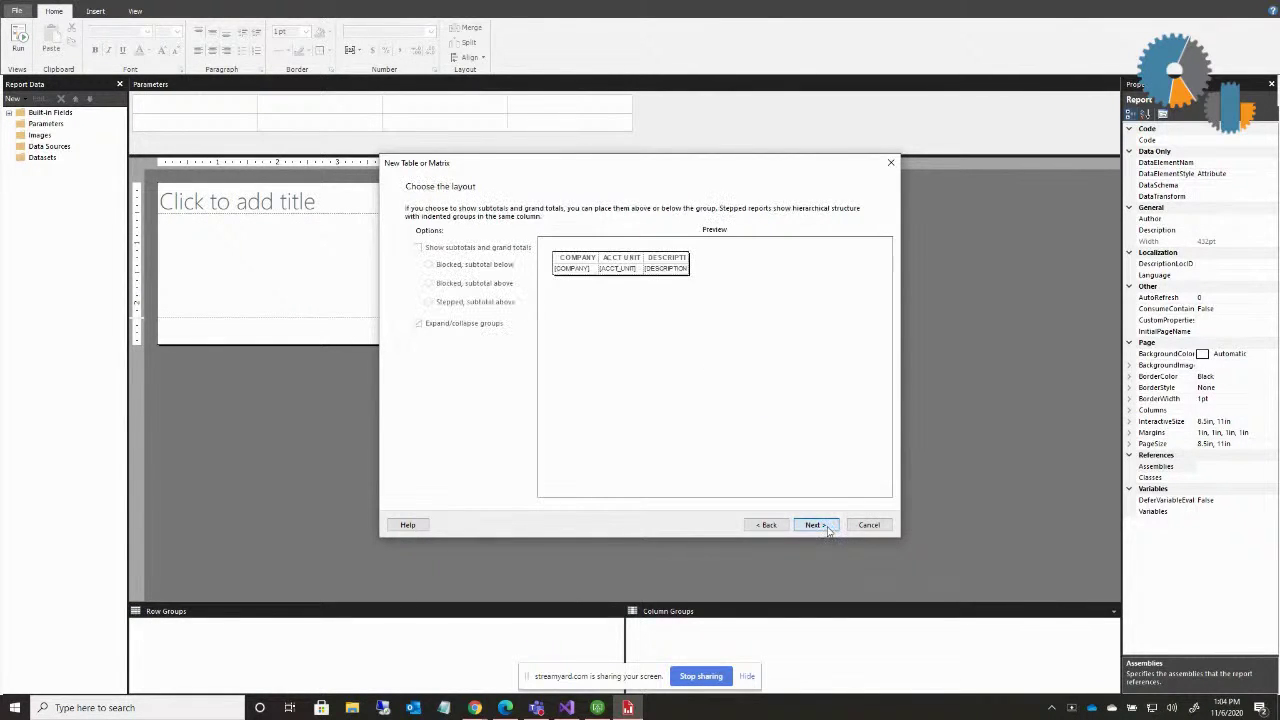
Finish the wizard, preview the flat table, and return to Design view.
{"action": "left_click", "coordinate": [815, 525]}
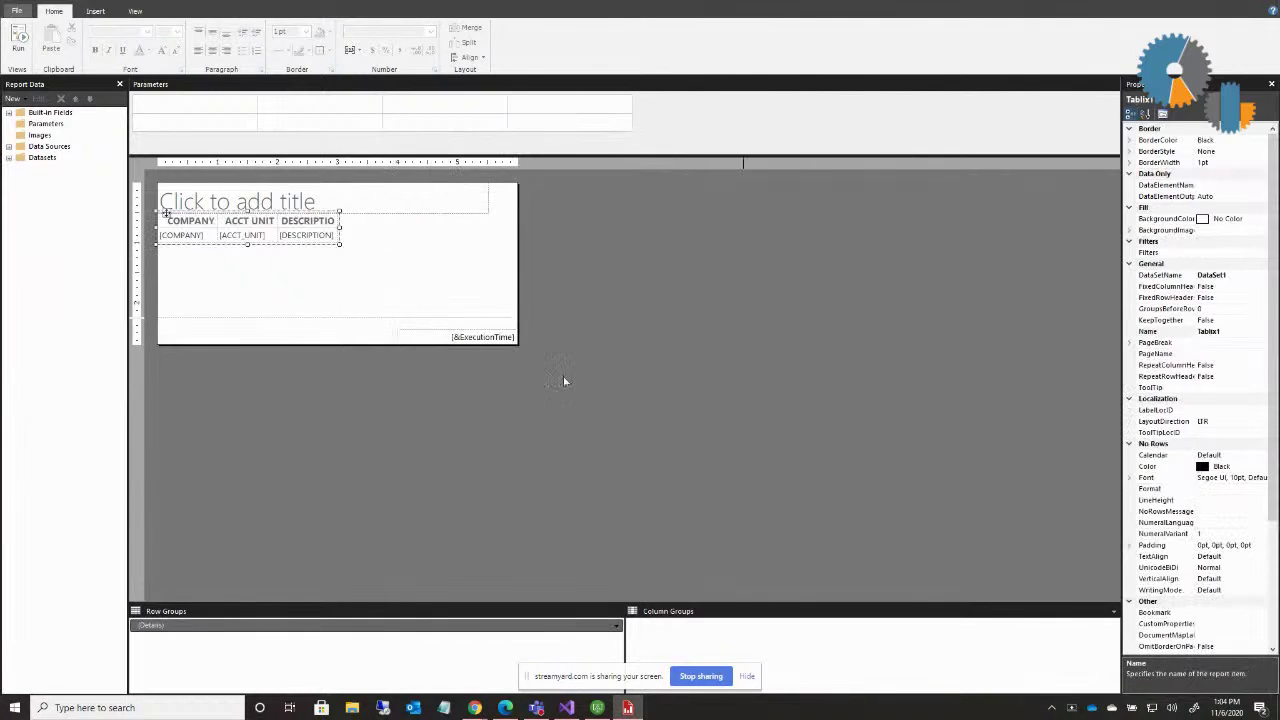
{"action": "left_click", "coordinate": [18, 40]}
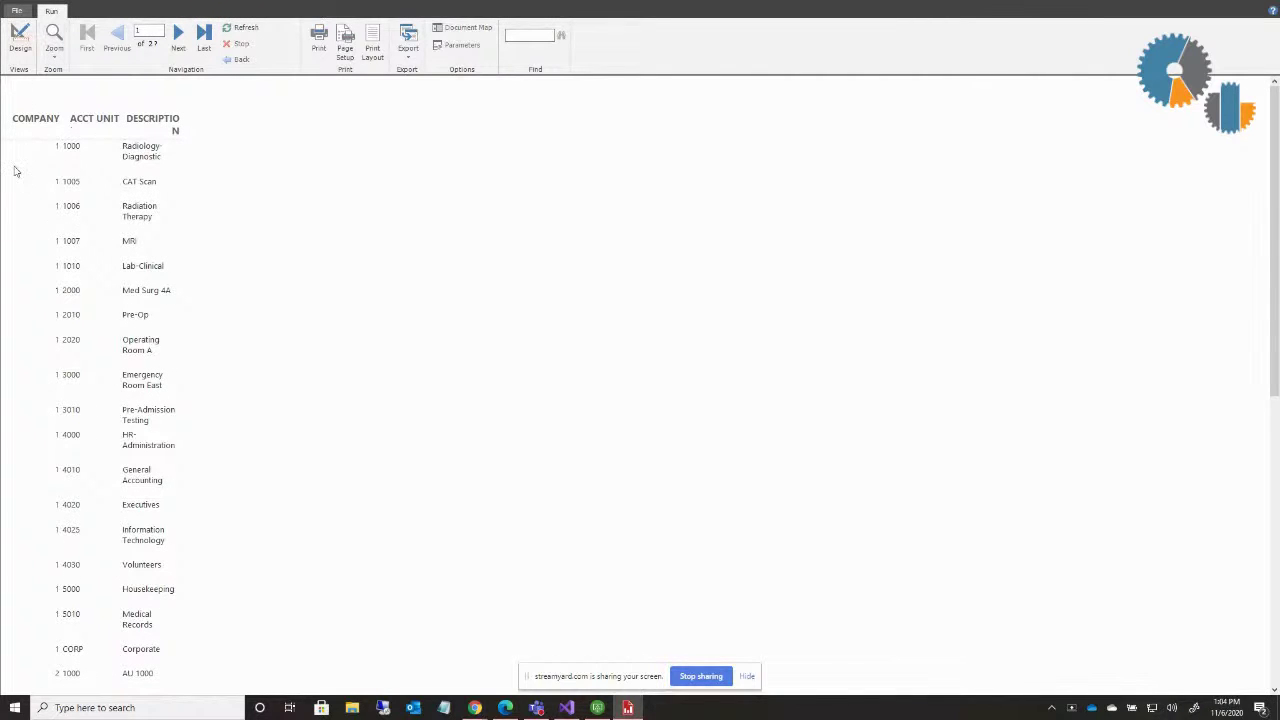
{"action": "left_click", "coordinate": [27, 32]}
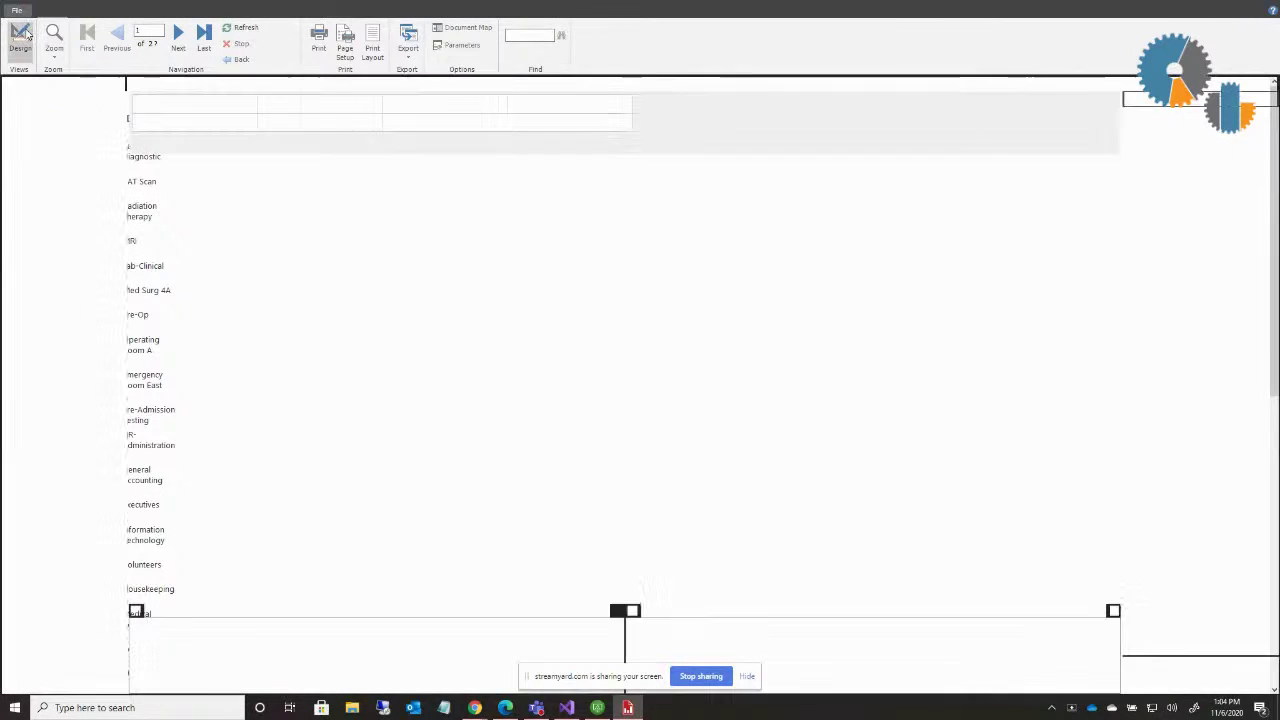
Widen the DESCRIPTION column and left-align its header text.
{"action": "left_click", "coordinate": [336, 228]}
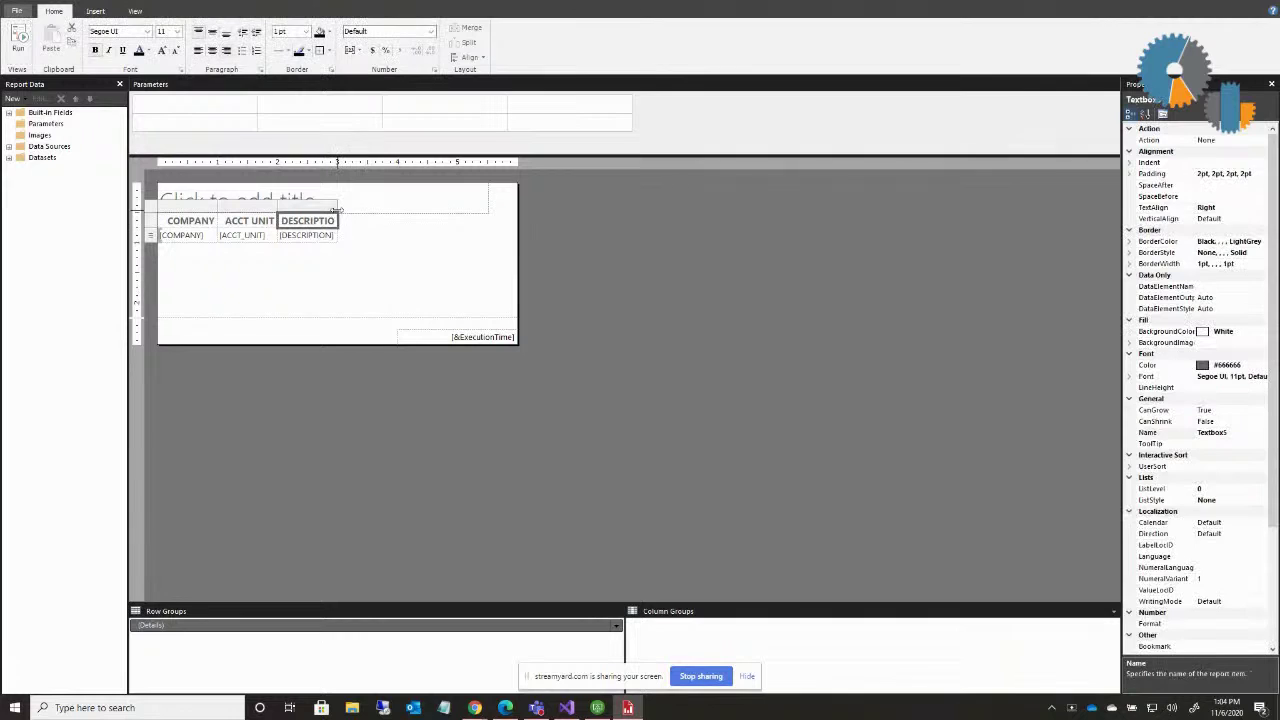
{"action": "left_click_drag", "start_coordinate": [338, 226], "coordinate": [432, 220]}
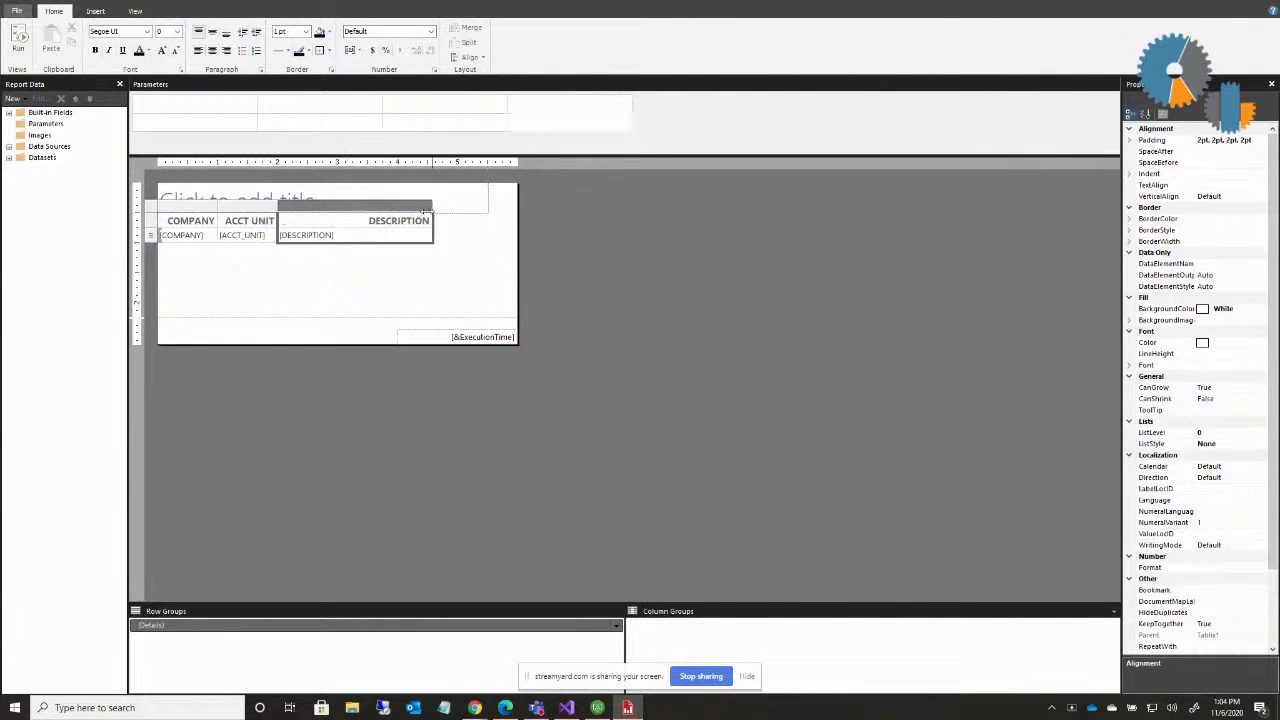
{"action": "left_click", "coordinate": [198, 50]}
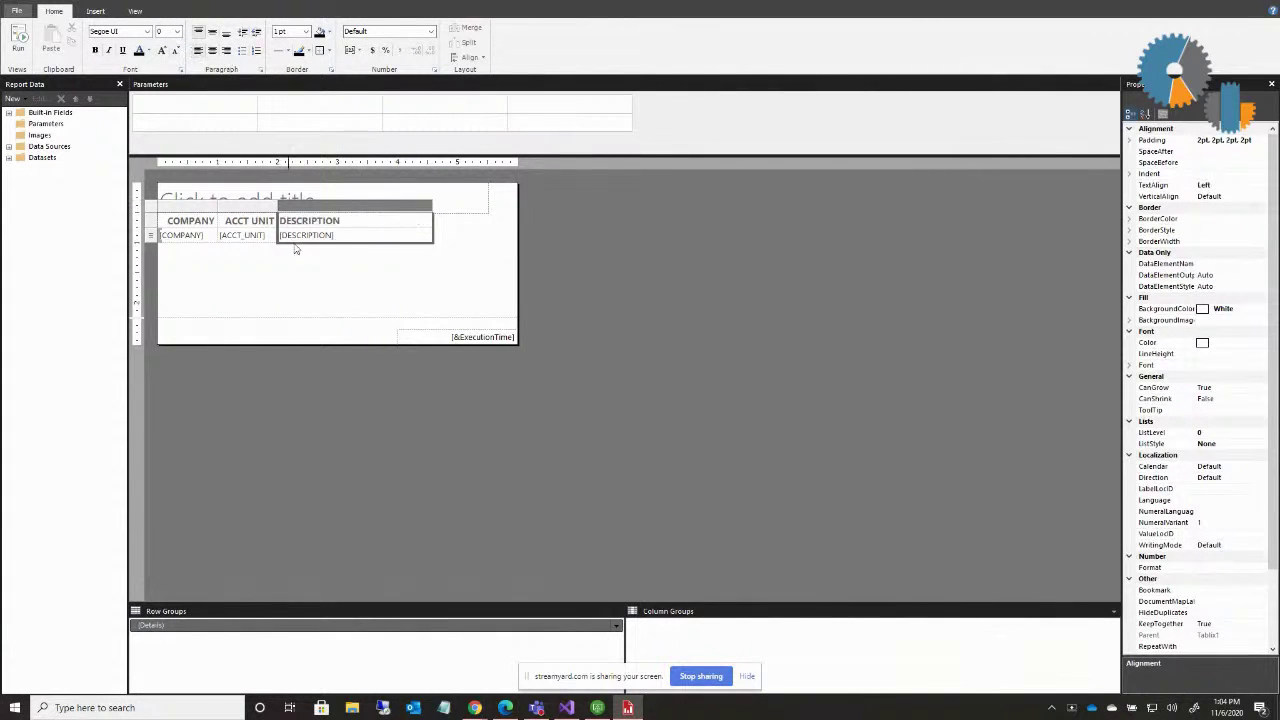
{"action": "left_click", "coordinate": [9, 158]}
Add a COMPANY row group, delete the duplicate COMPANY column, and preview the grouped table.
{"action": "left_click", "coordinate": [69, 181]}
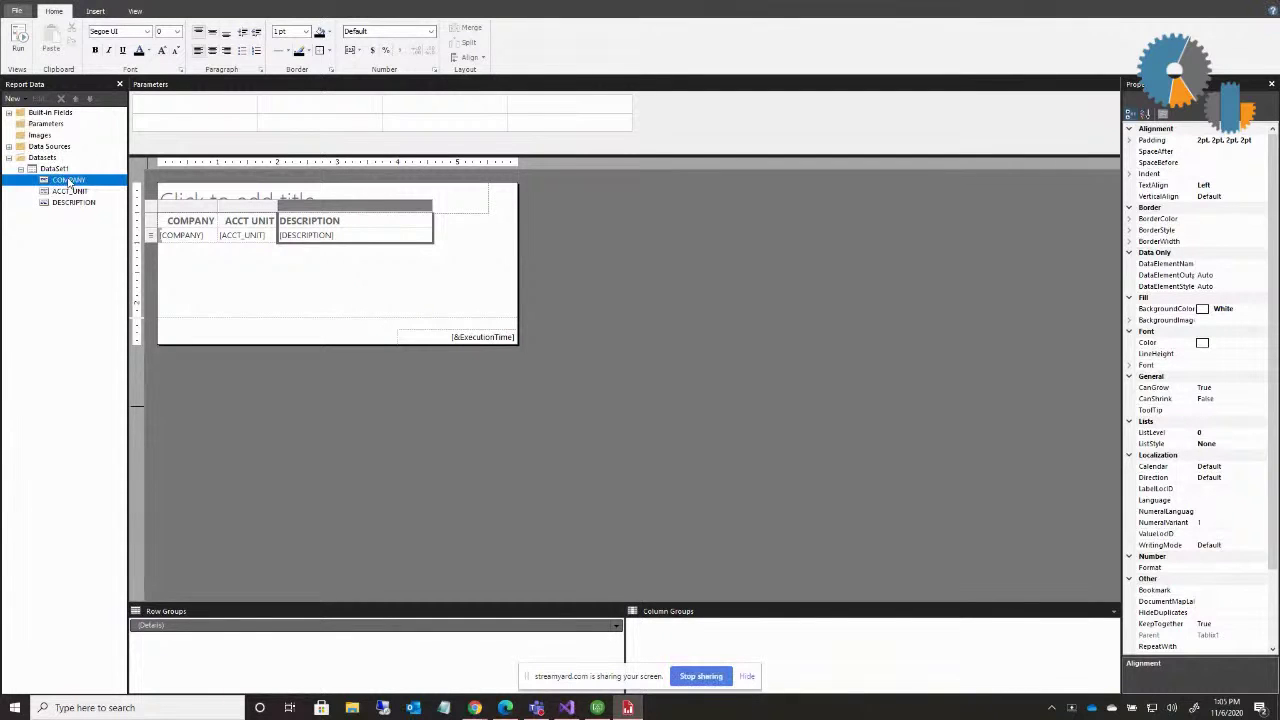
{"action": "left_click_drag", "start_coordinate": [69, 181], "coordinate": [187, 624]}
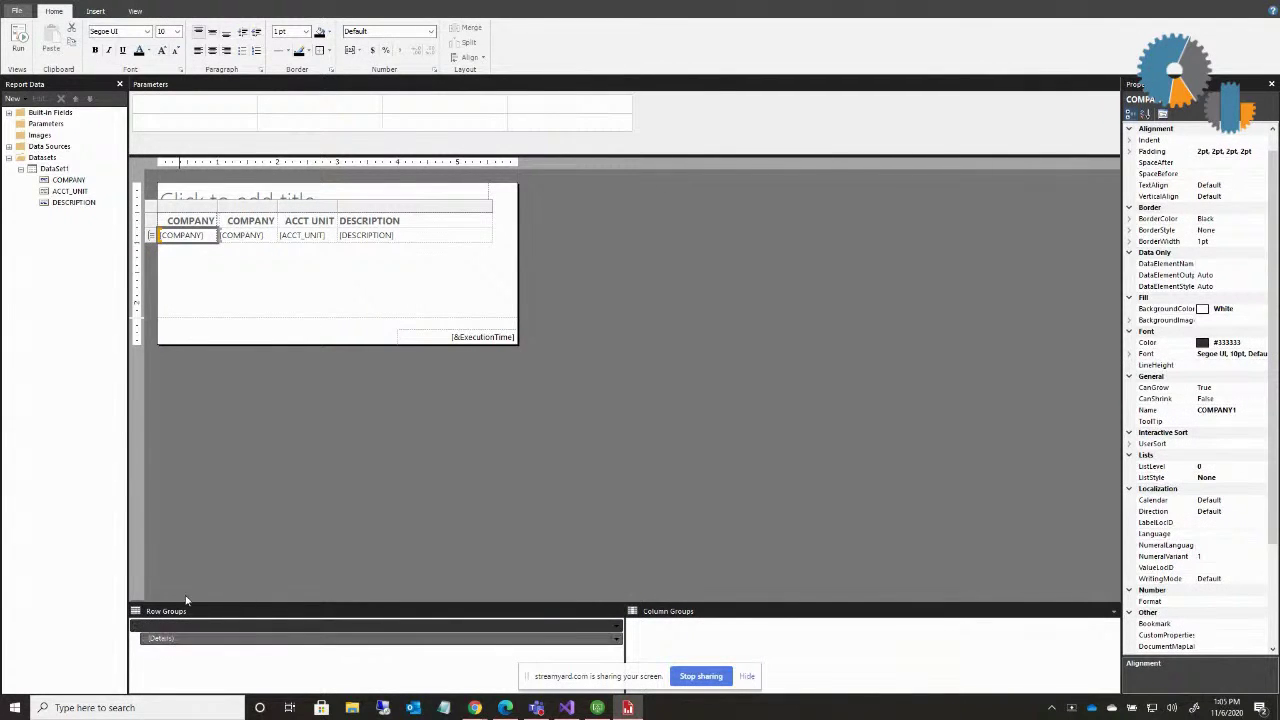
{"action": "left_click", "coordinate": [250, 209]}
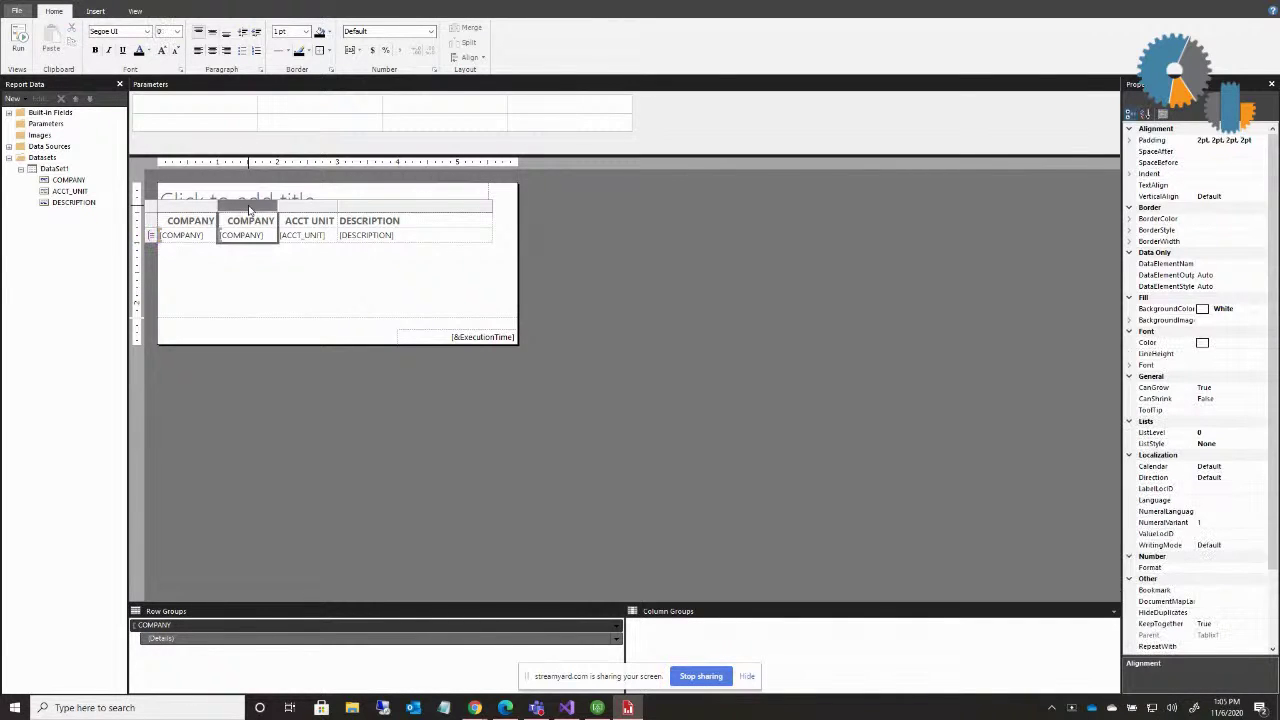
{"action": "right_click", "coordinate": [250, 209]}
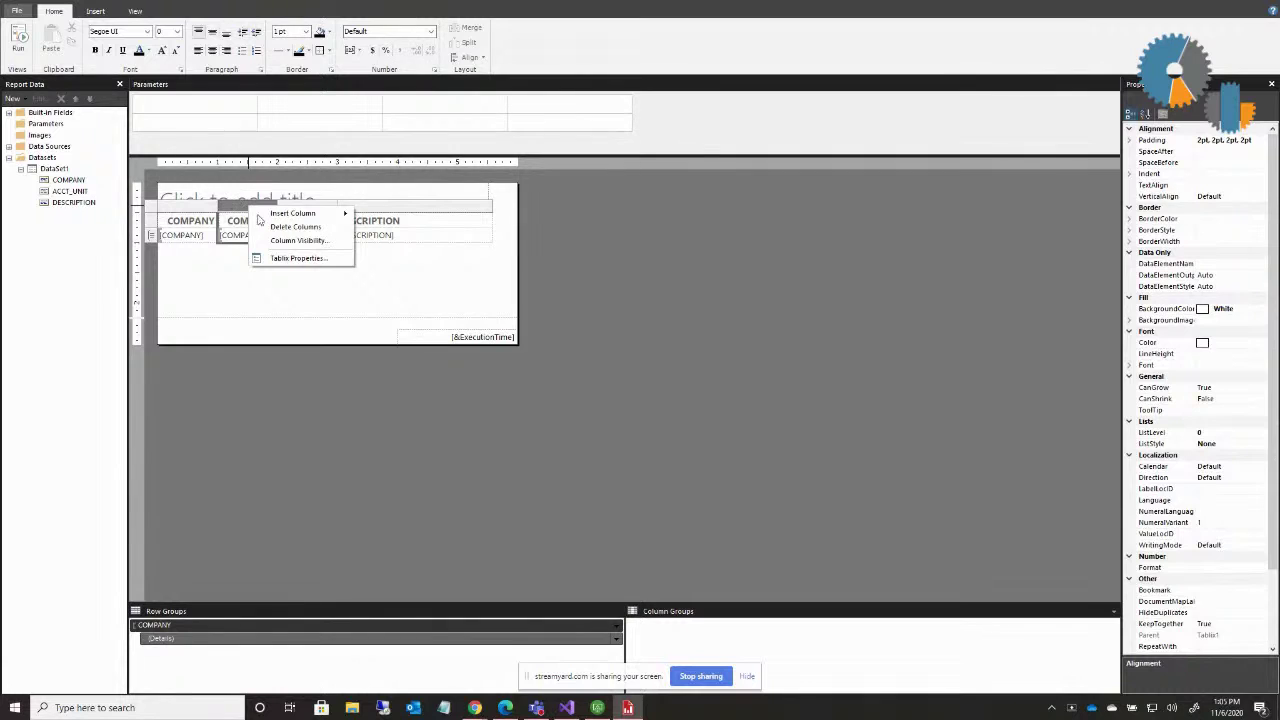
{"action": "left_click", "coordinate": [292, 227]}
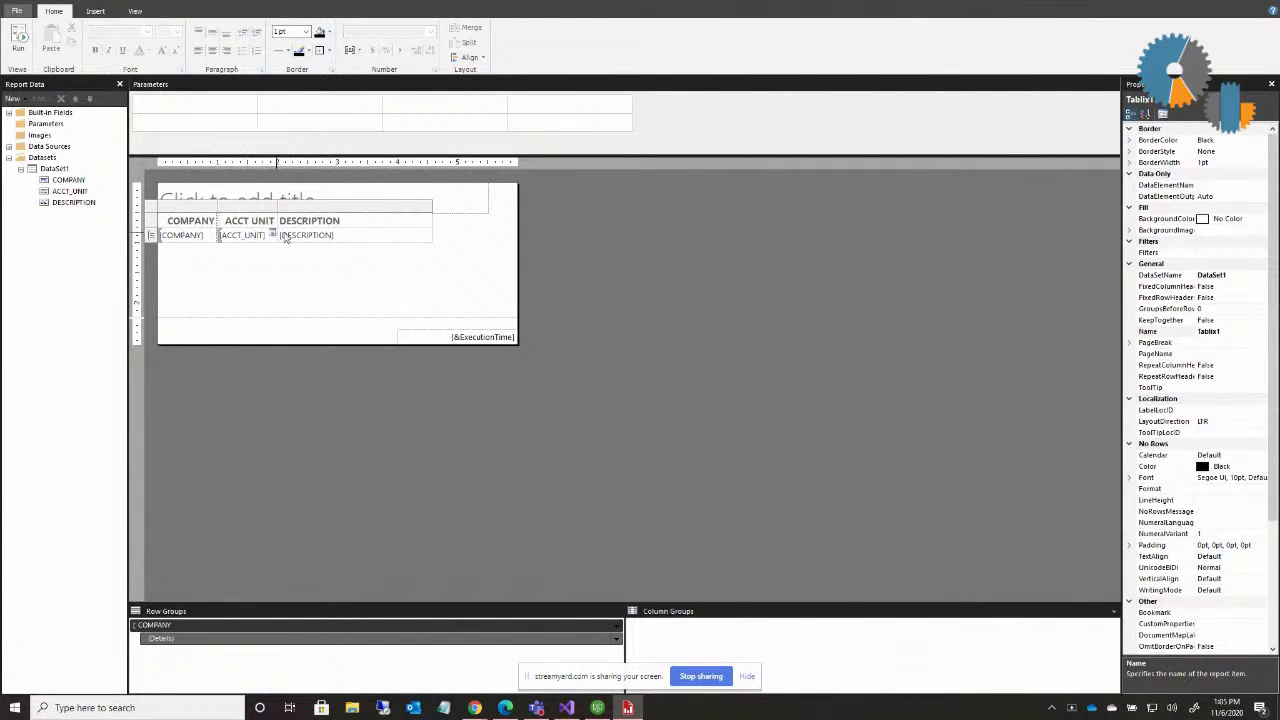
{"action": "left_click", "coordinate": [20, 38]}
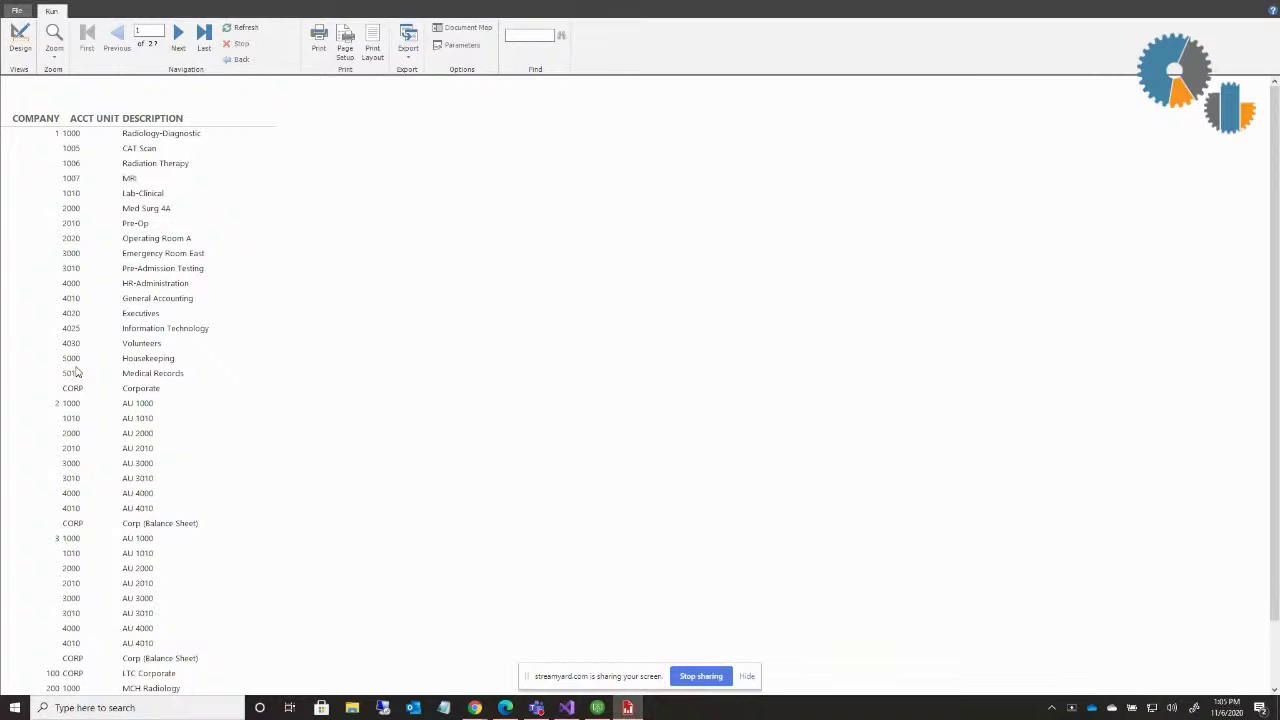
{"action": "left_click", "coordinate": [19, 38]}
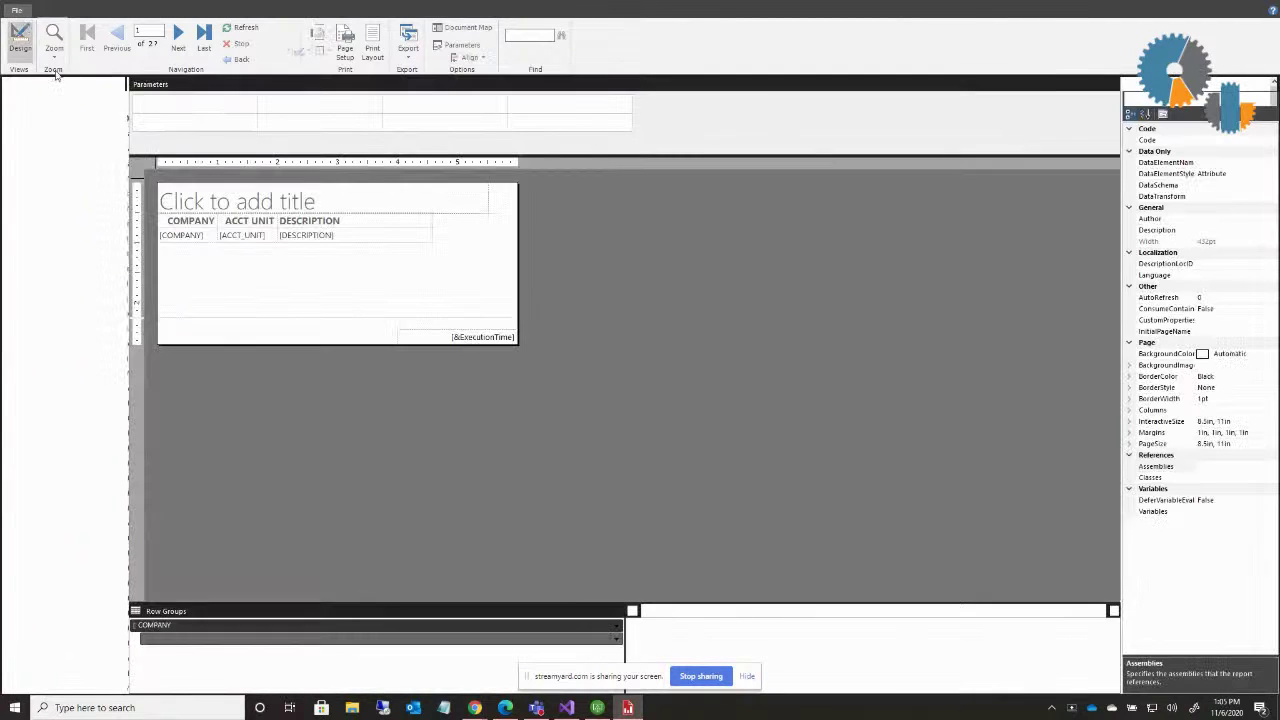
Review the COMPANY group's visibility settings and close without changes.
{"action": "left_click", "coordinate": [617, 630]}
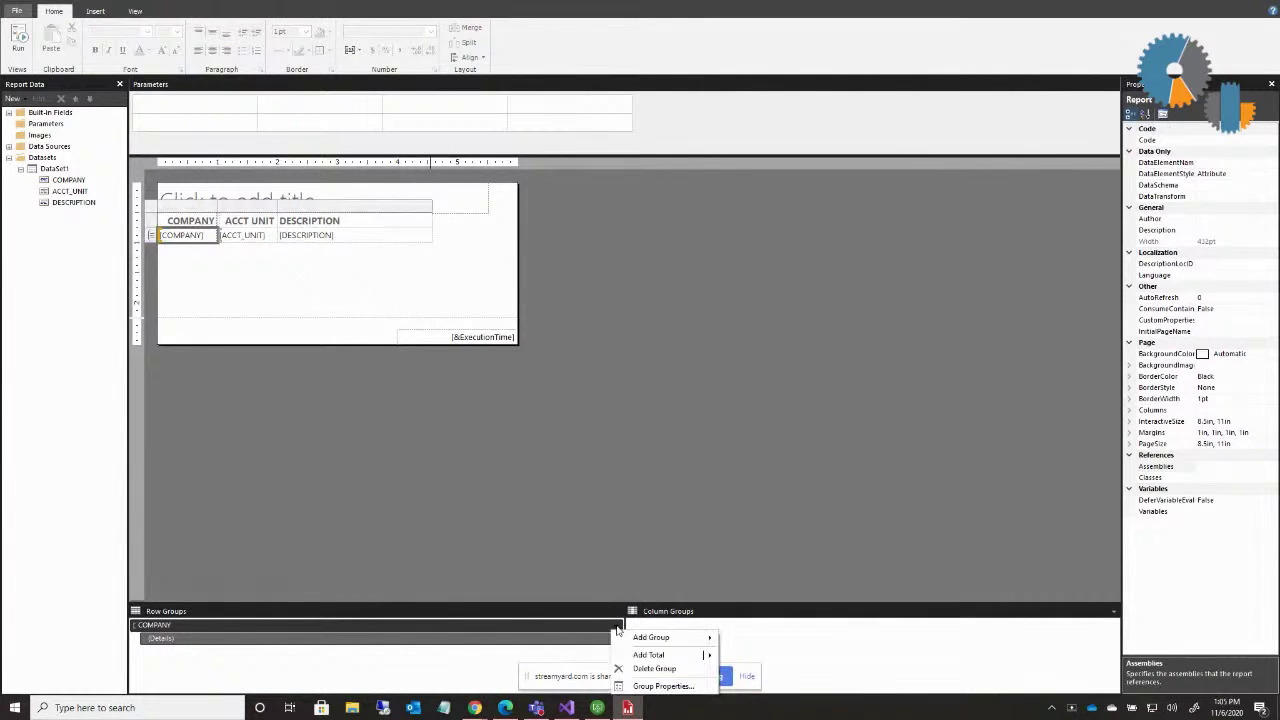
{"action": "left_click", "coordinate": [662, 687]}
{"action": "left_click", "coordinate": [486, 279]}
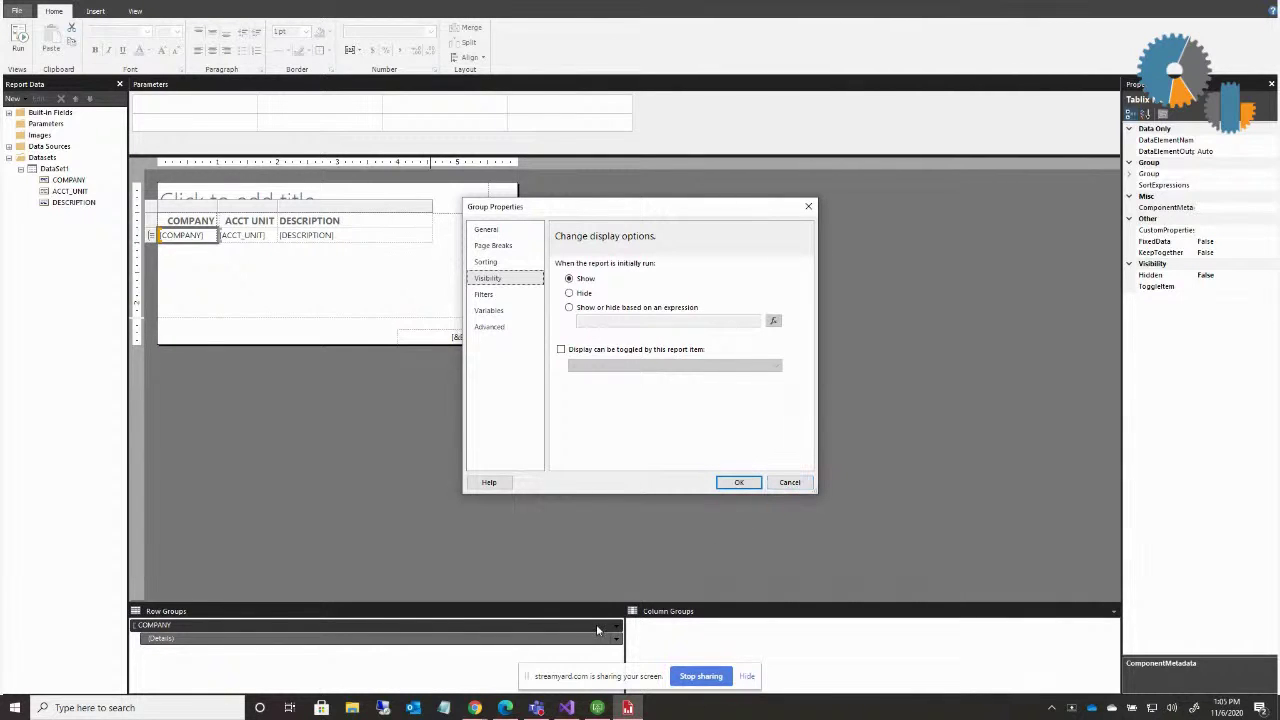
{"action": "left_click", "coordinate": [786, 484]}
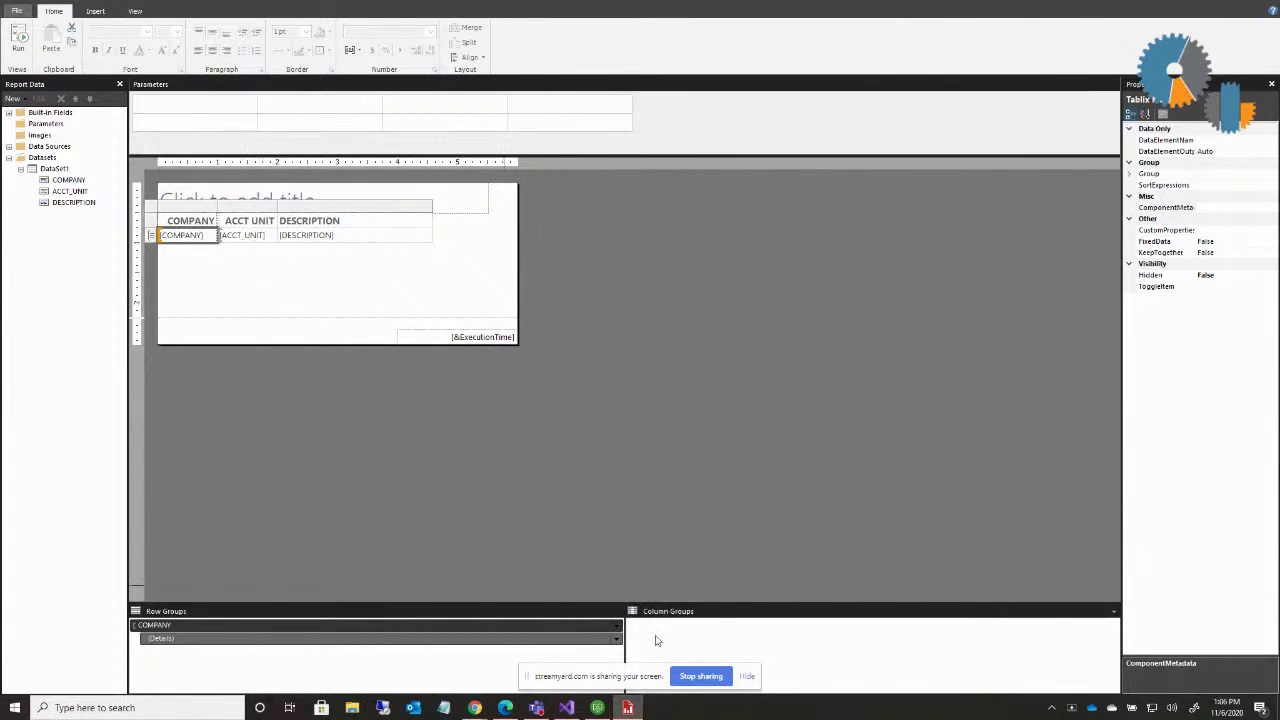
Hide the Details group rows initially, toggled by COMPANY1, and run the report.
{"action": "left_click", "coordinate": [607, 641]}
{"action": "left_click", "coordinate": [614, 643]}
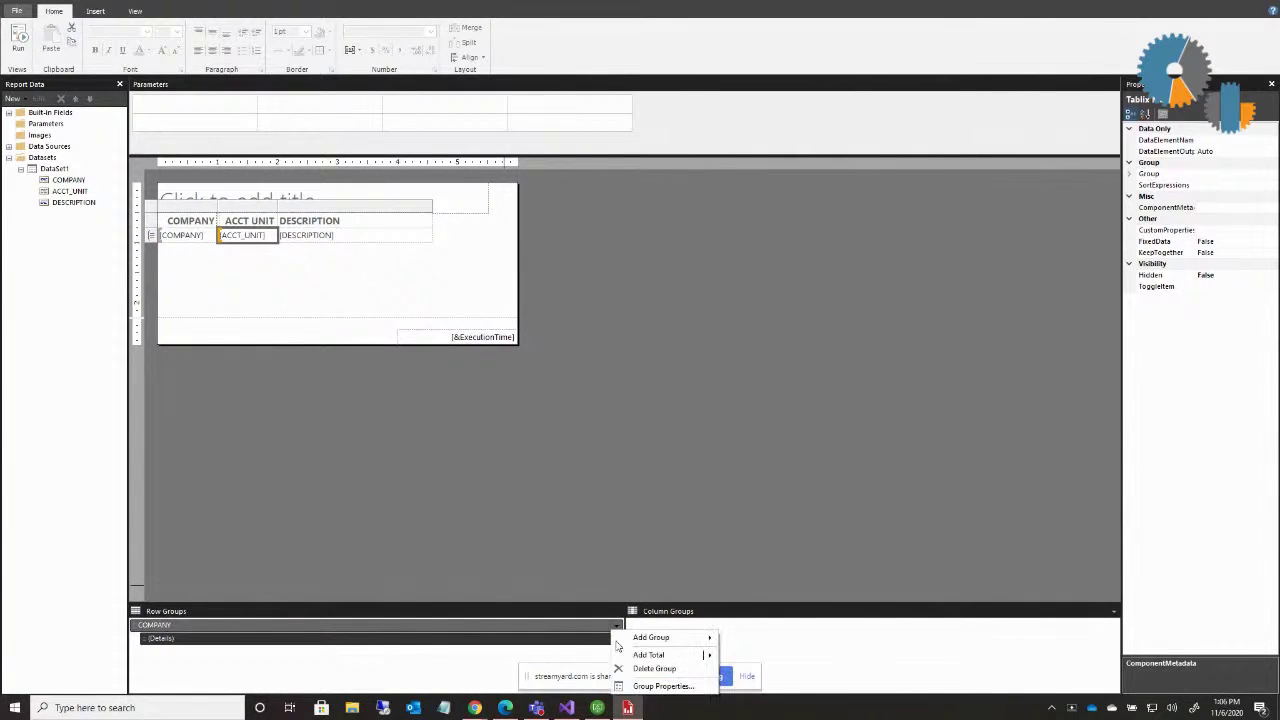
{"action": "left_click", "coordinate": [647, 690]}
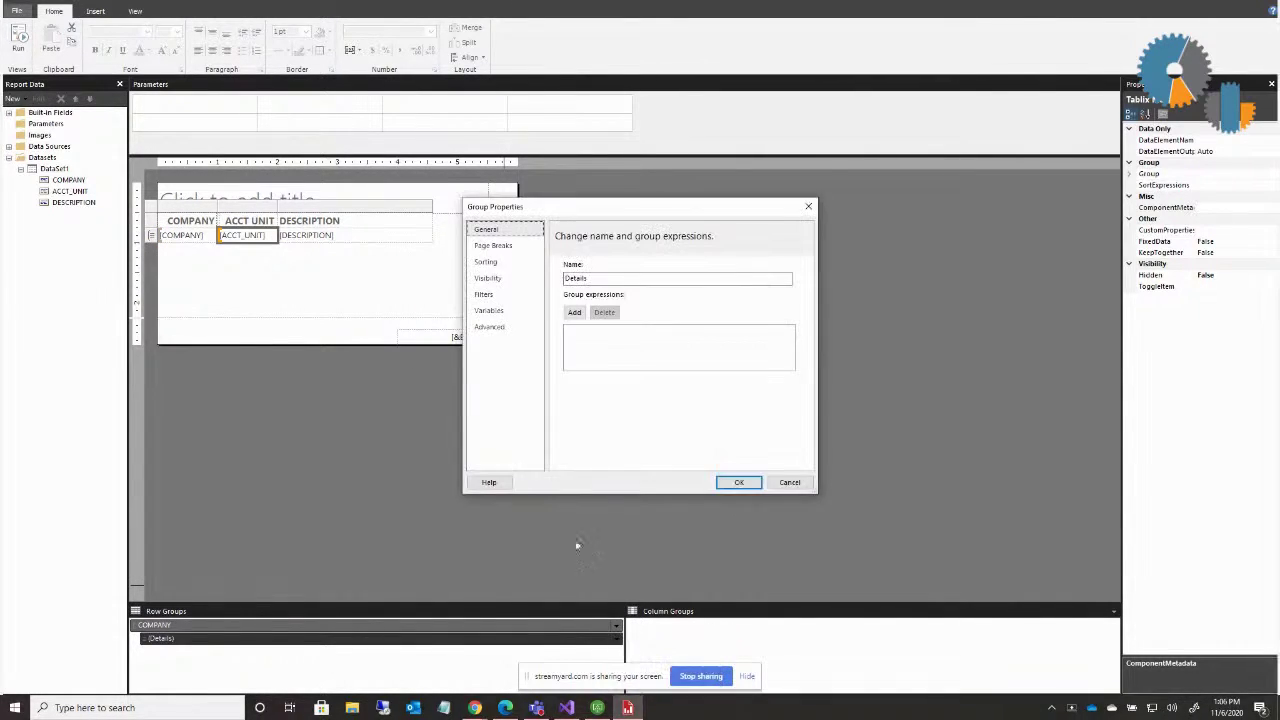
{"action": "left_click", "coordinate": [487, 278]}
{"action": "left_click", "coordinate": [573, 293]}
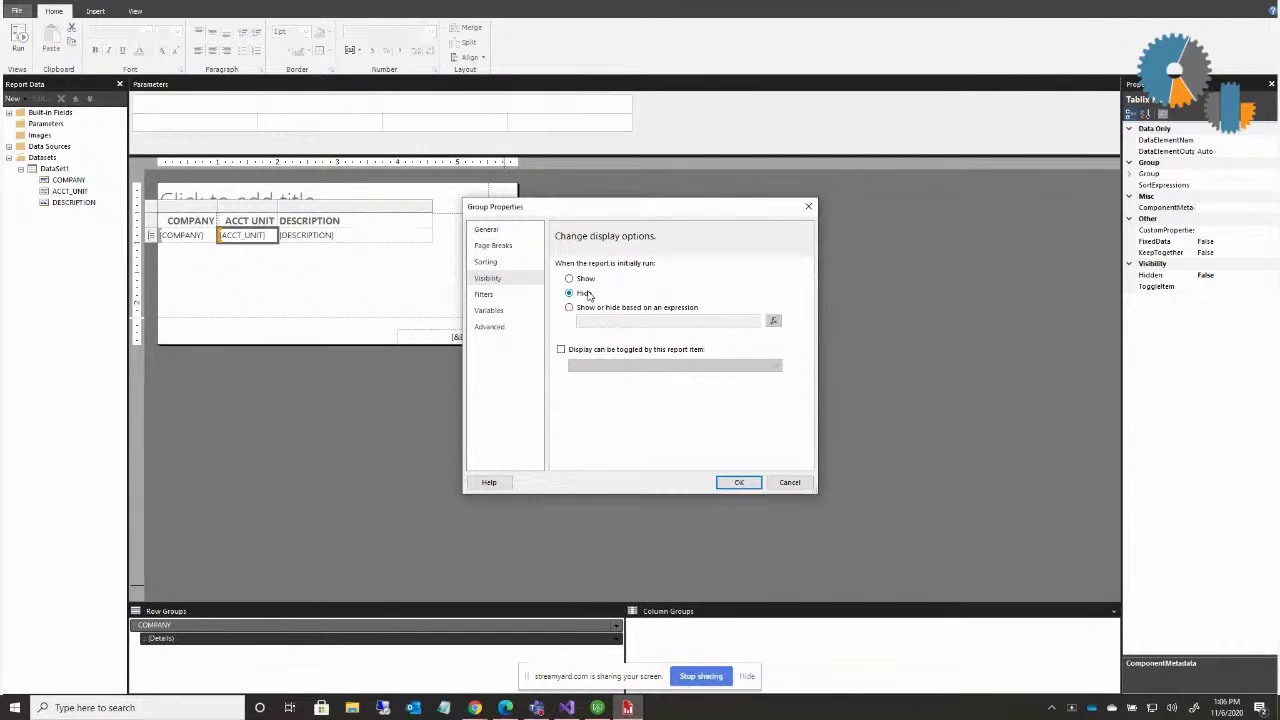
{"action": "left_click", "coordinate": [561, 350]}
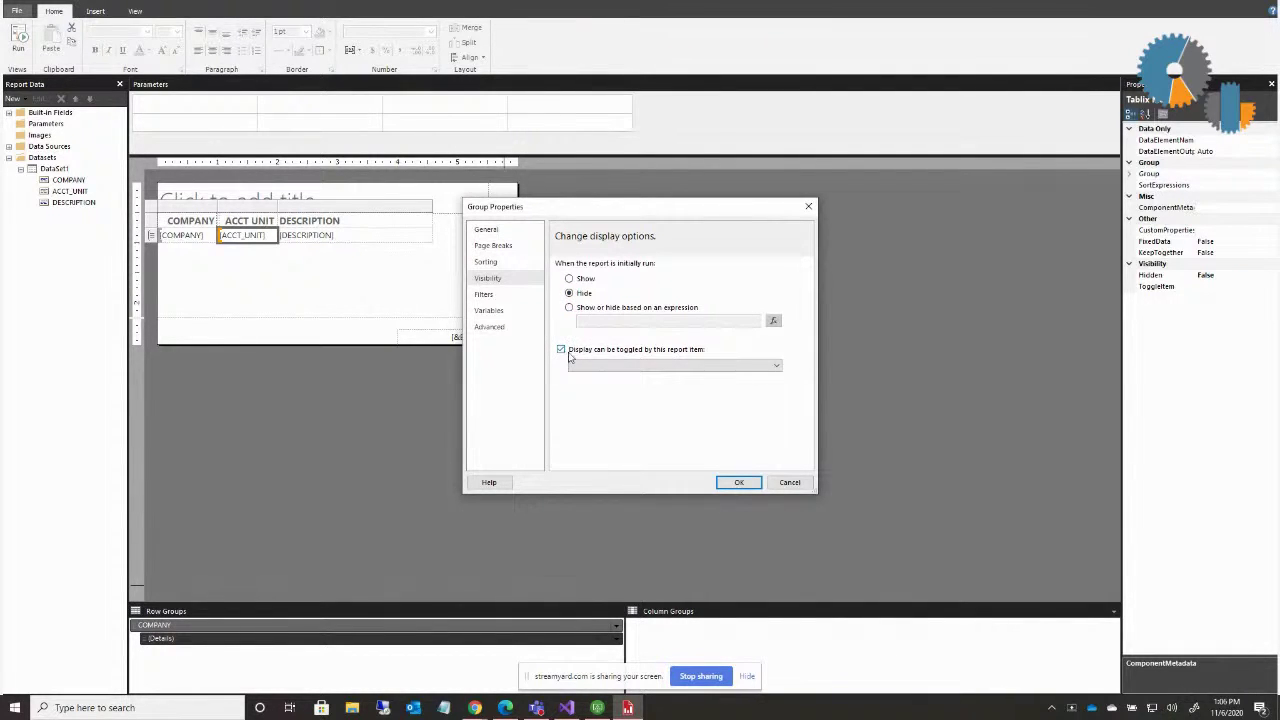
{"action": "left_click", "coordinate": [660, 368]}
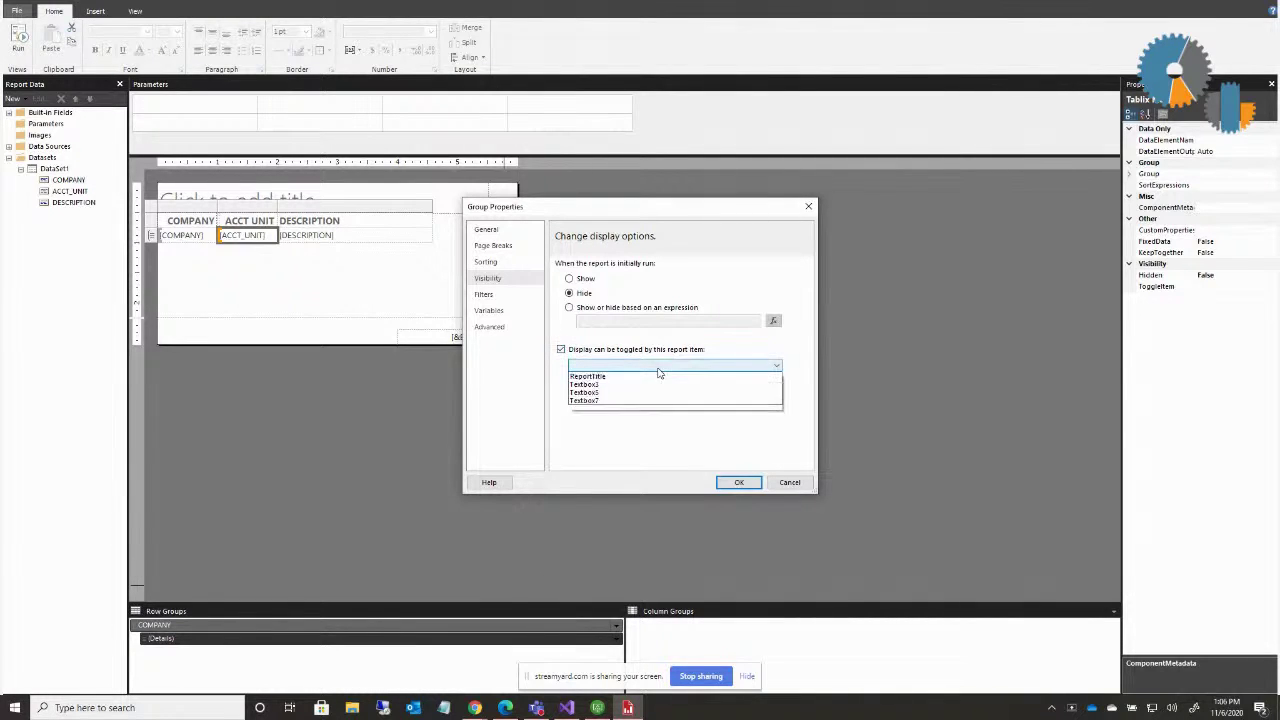
{"action": "left_click", "coordinate": [605, 386]}
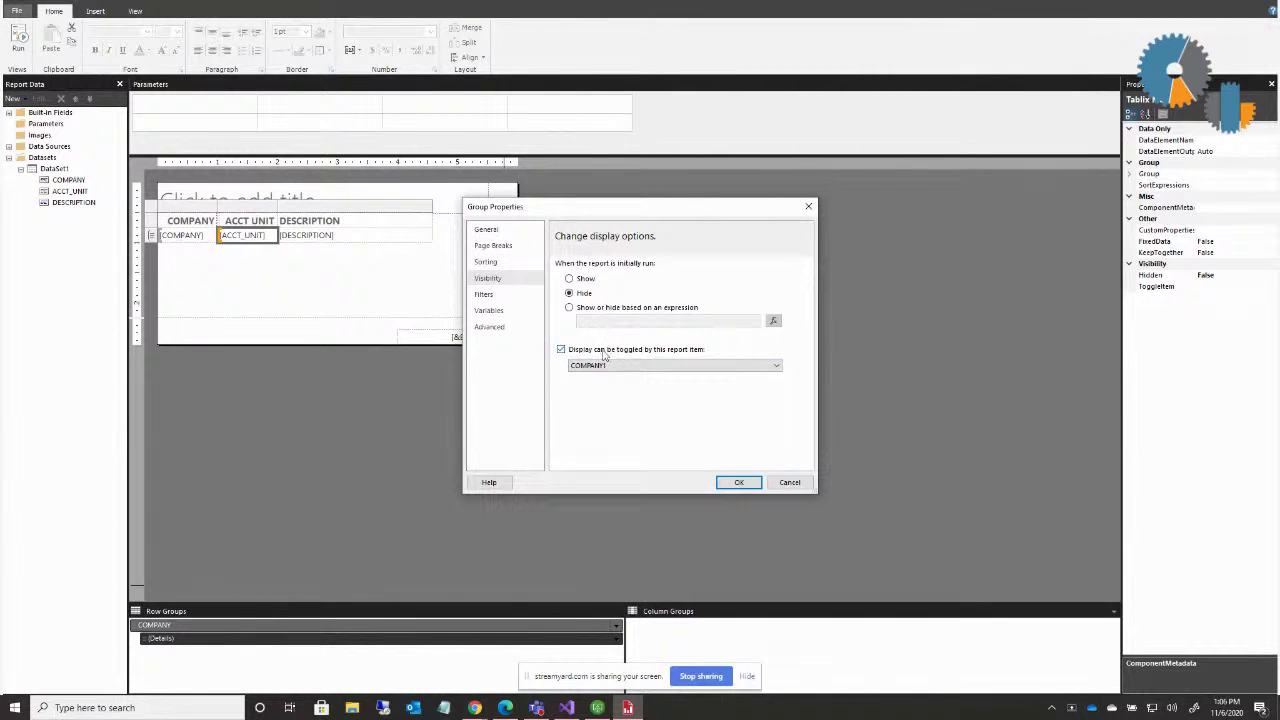
{"action": "left_click", "coordinate": [740, 484]}
{"action": "left_click", "coordinate": [18, 38]}
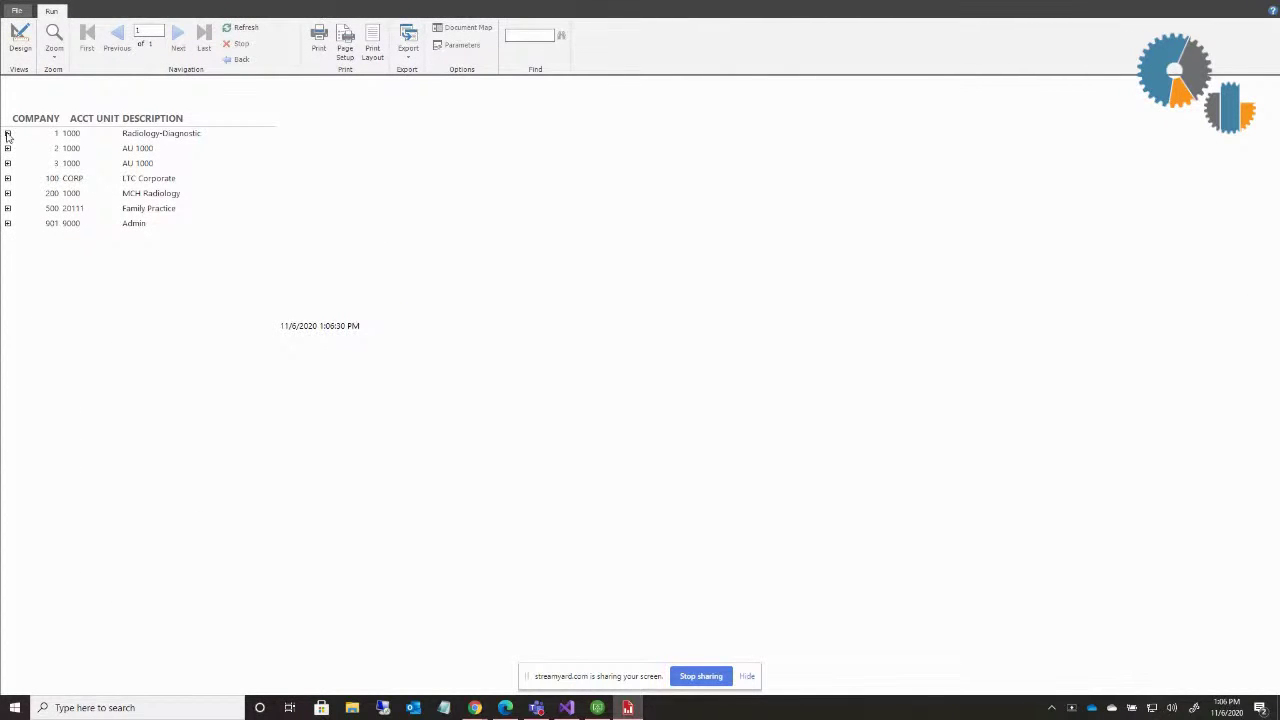
Expand and collapse companies 1, 2 and 3 in the preview, then return to design and select the COMPANY cell.
{"action": "left_click", "coordinate": [7, 134]}
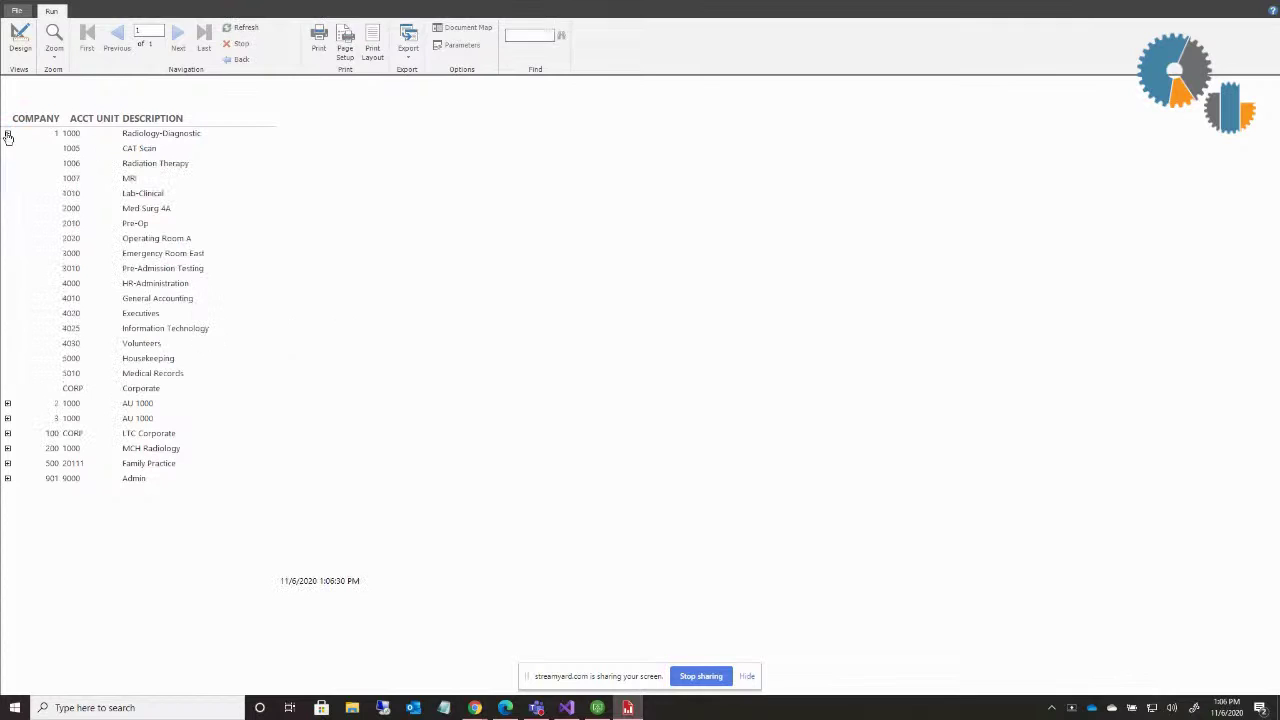
{"action": "left_click", "coordinate": [7, 404]}
{"action": "left_click", "coordinate": [7, 404]}
{"action": "left_click", "coordinate": [7, 418]}
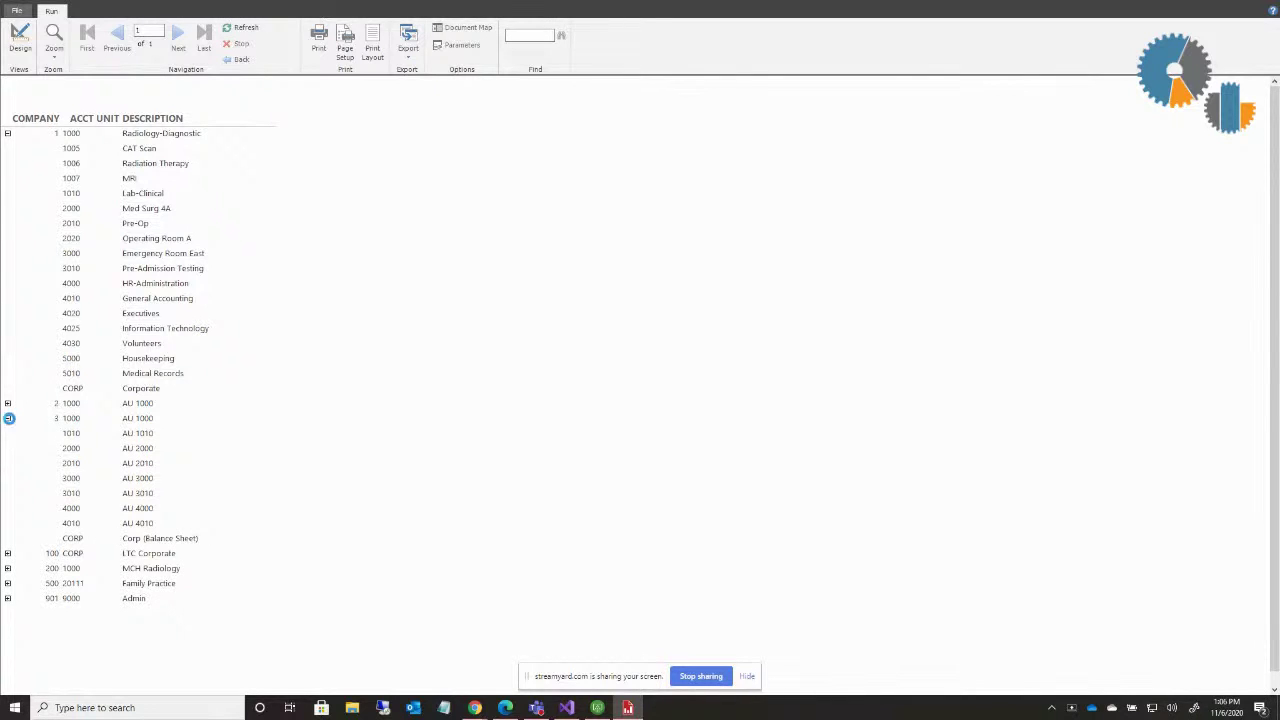
{"action": "left_click", "coordinate": [7, 418]}
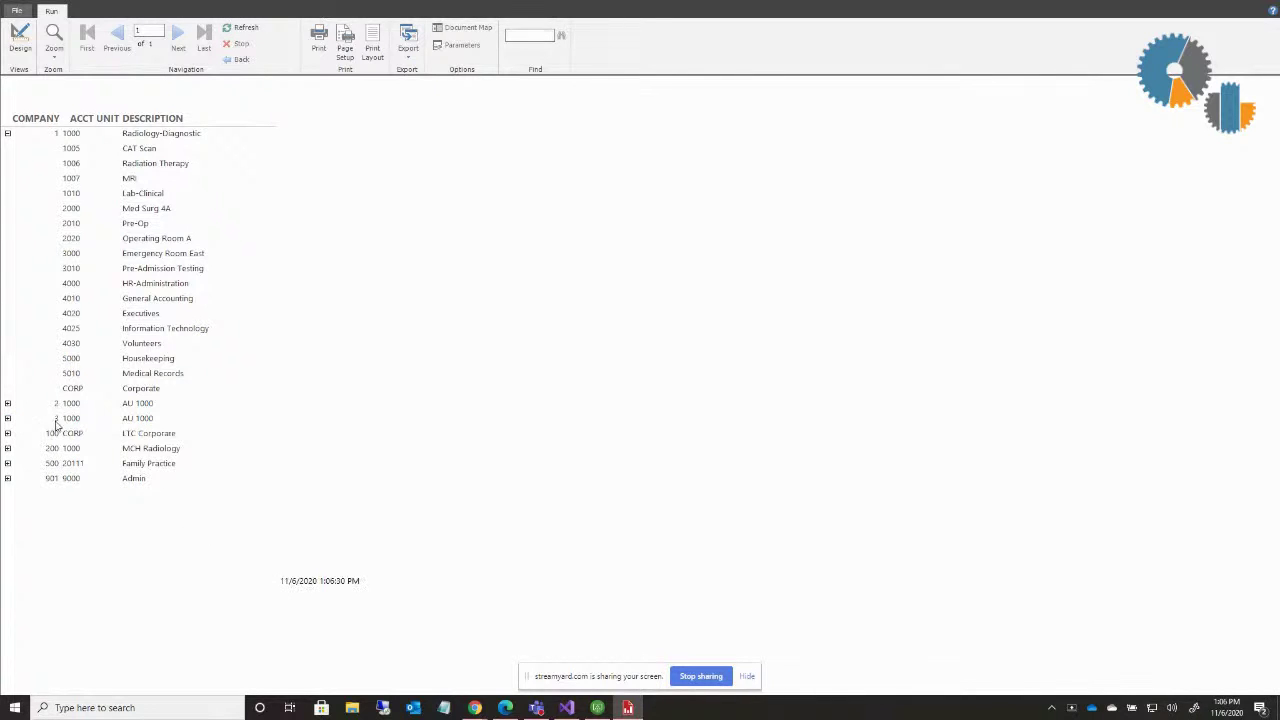
{"action": "left_click", "coordinate": [8, 134]}
{"action": "left_click", "coordinate": [14, 42]}
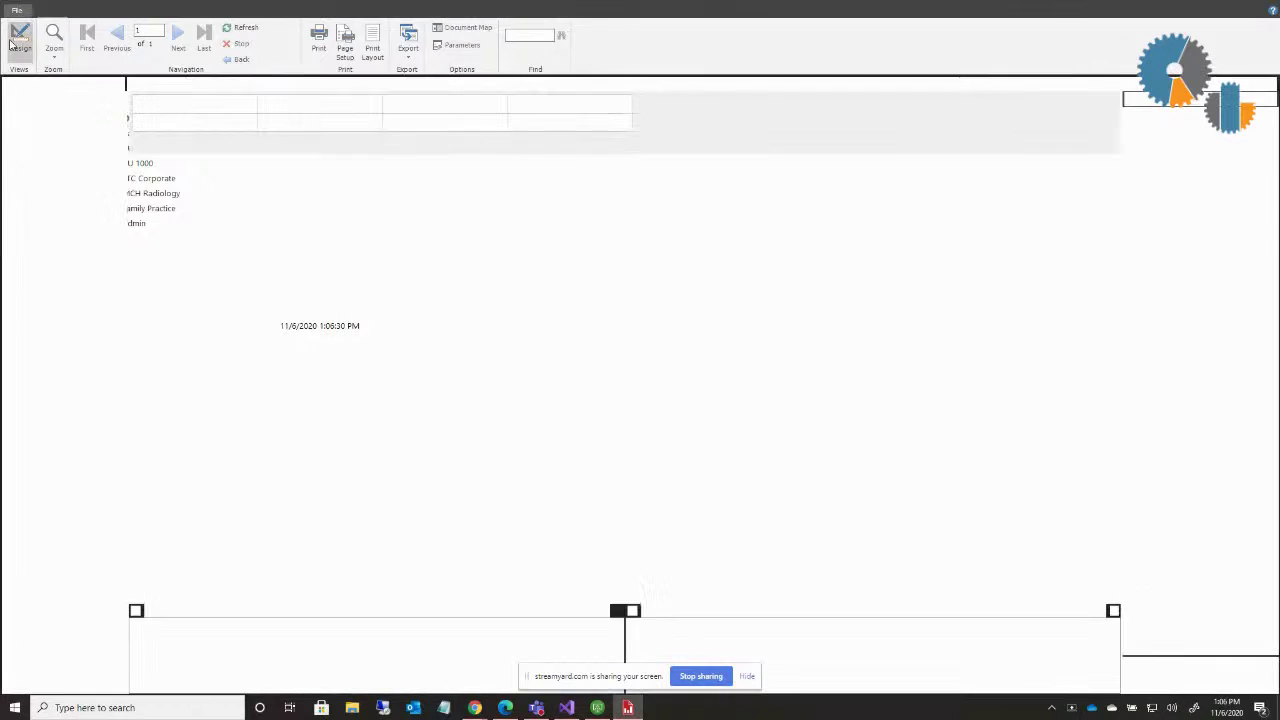
{"action": "left_click", "coordinate": [195, 236]}
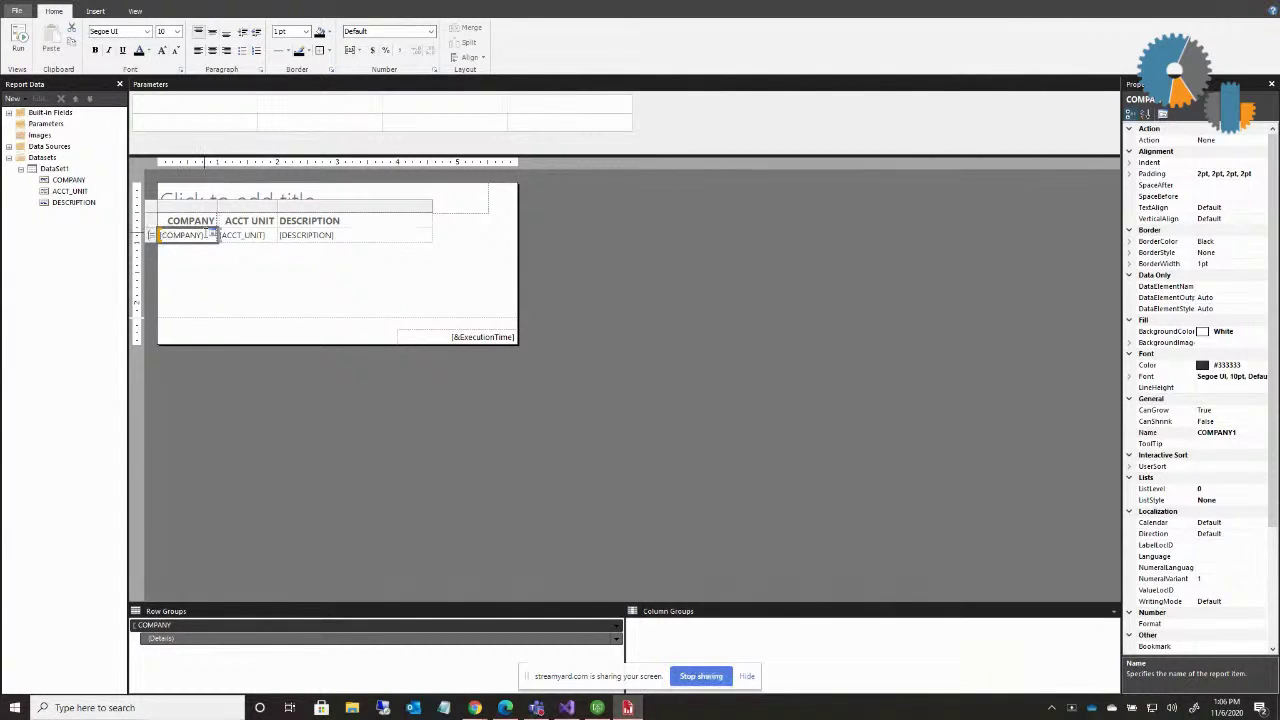
Insert a row inside the group below, under the COMPANY cell.
{"action": "right_click", "coordinate": [207, 234]}
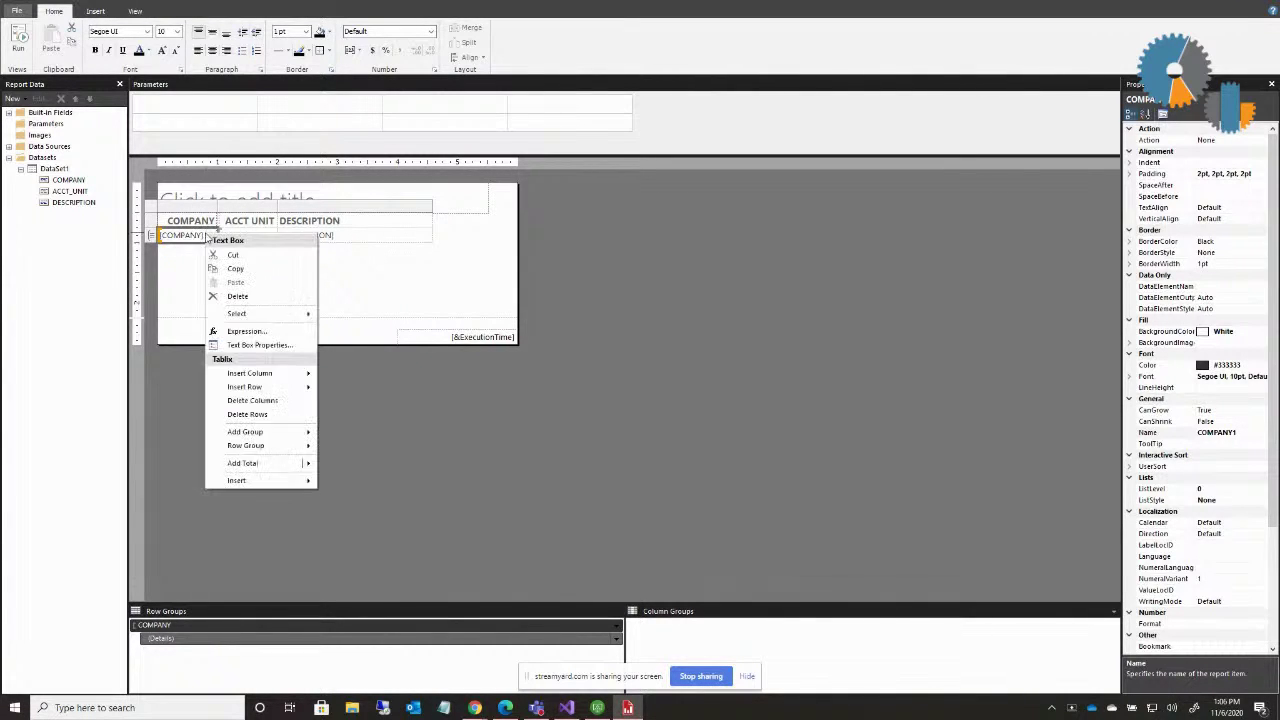
{"action": "mouse_move", "coordinate": [268, 387]}
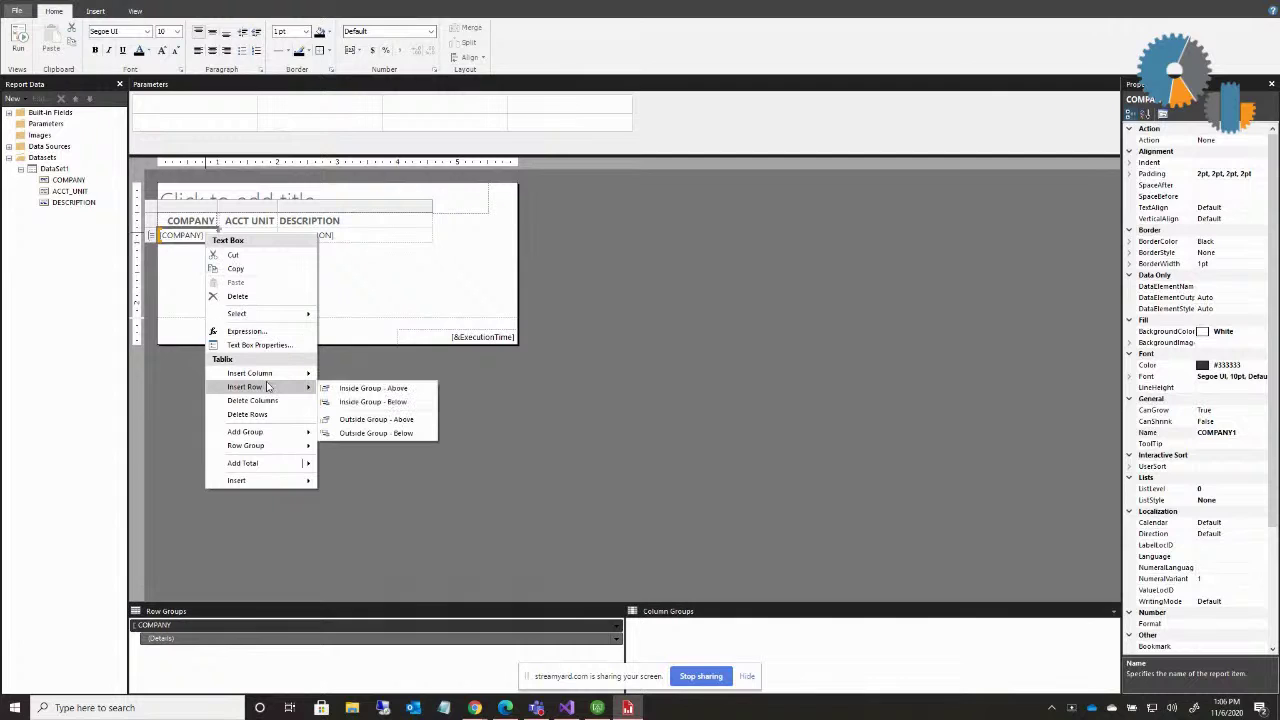
{"action": "left_click", "coordinate": [336, 404]}
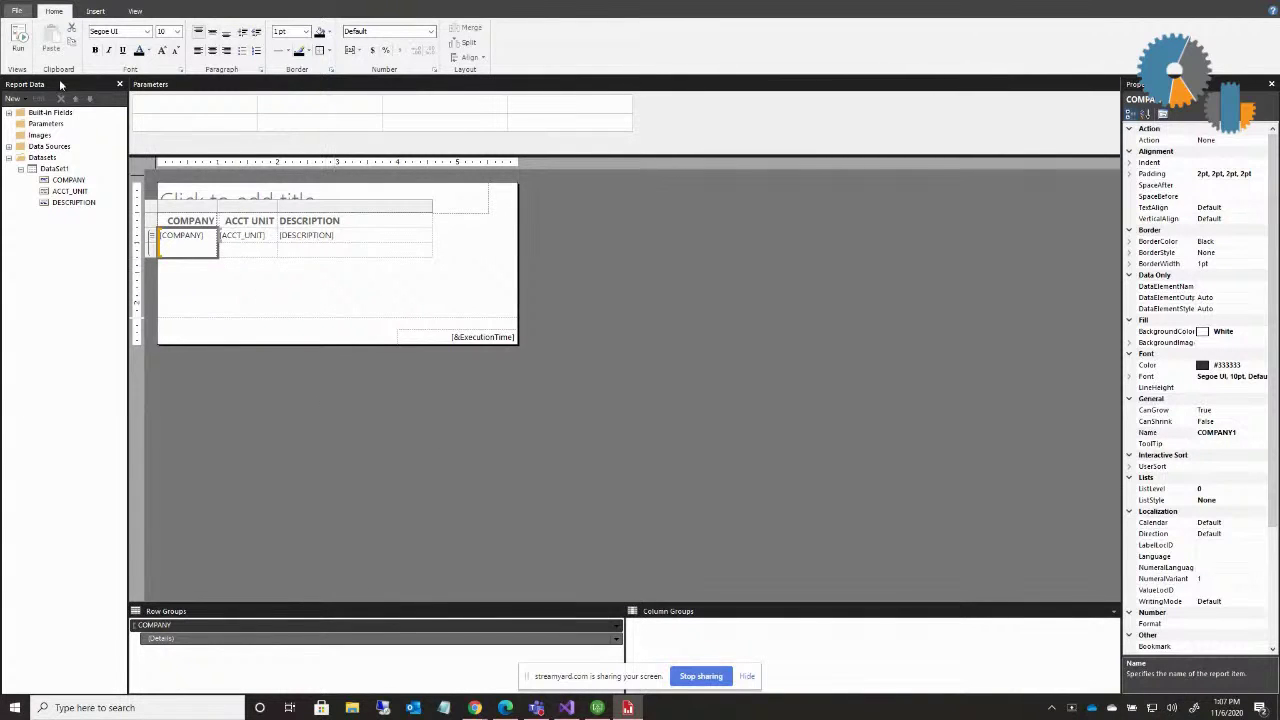
Run the report, expand company 1, toggle company 2, then return to design.
{"action": "left_click", "coordinate": [19, 40]}
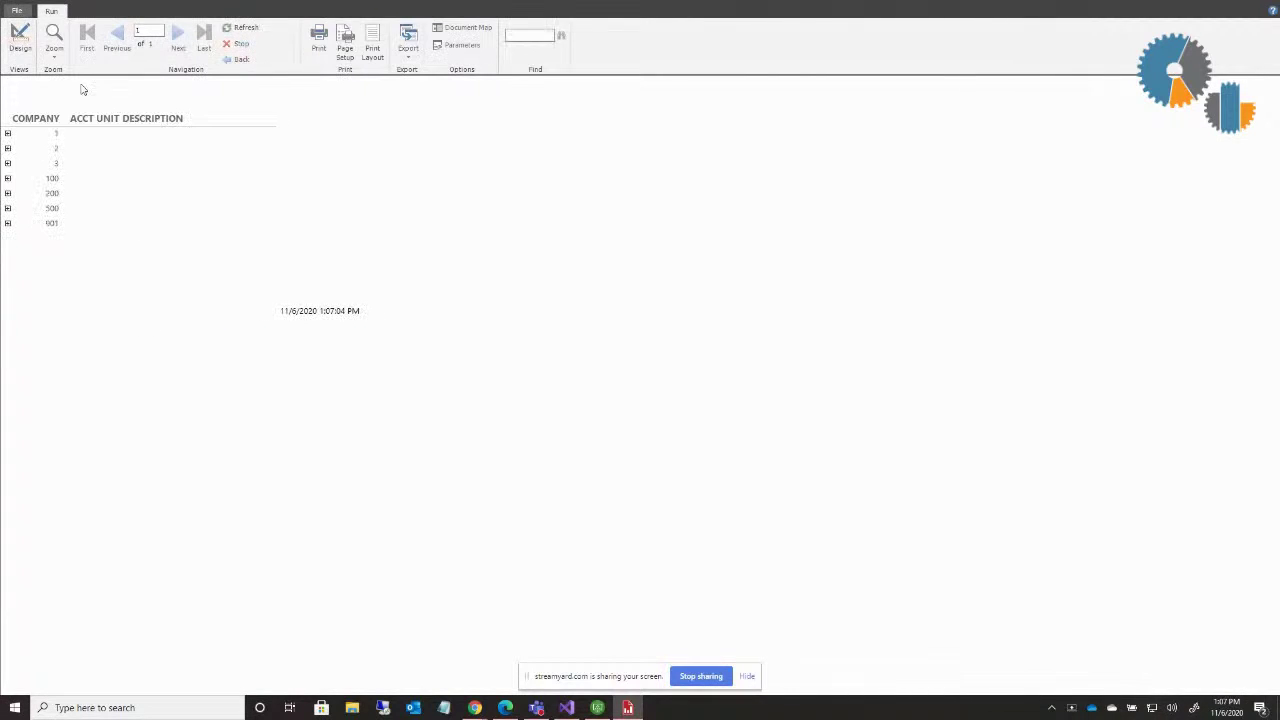
{"action": "left_click", "coordinate": [8, 134]}
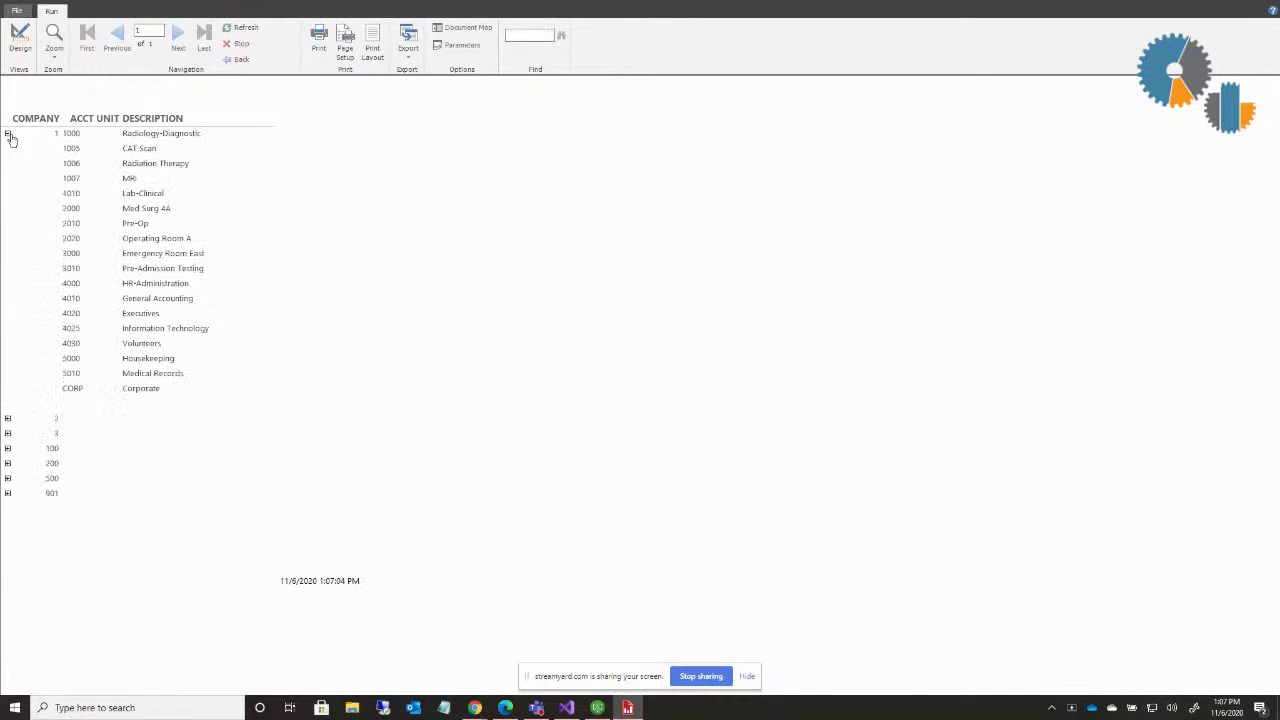
{"action": "left_click", "coordinate": [8, 420]}
{"action": "left_click", "coordinate": [8, 420]}
{"action": "left_click", "coordinate": [20, 40]}
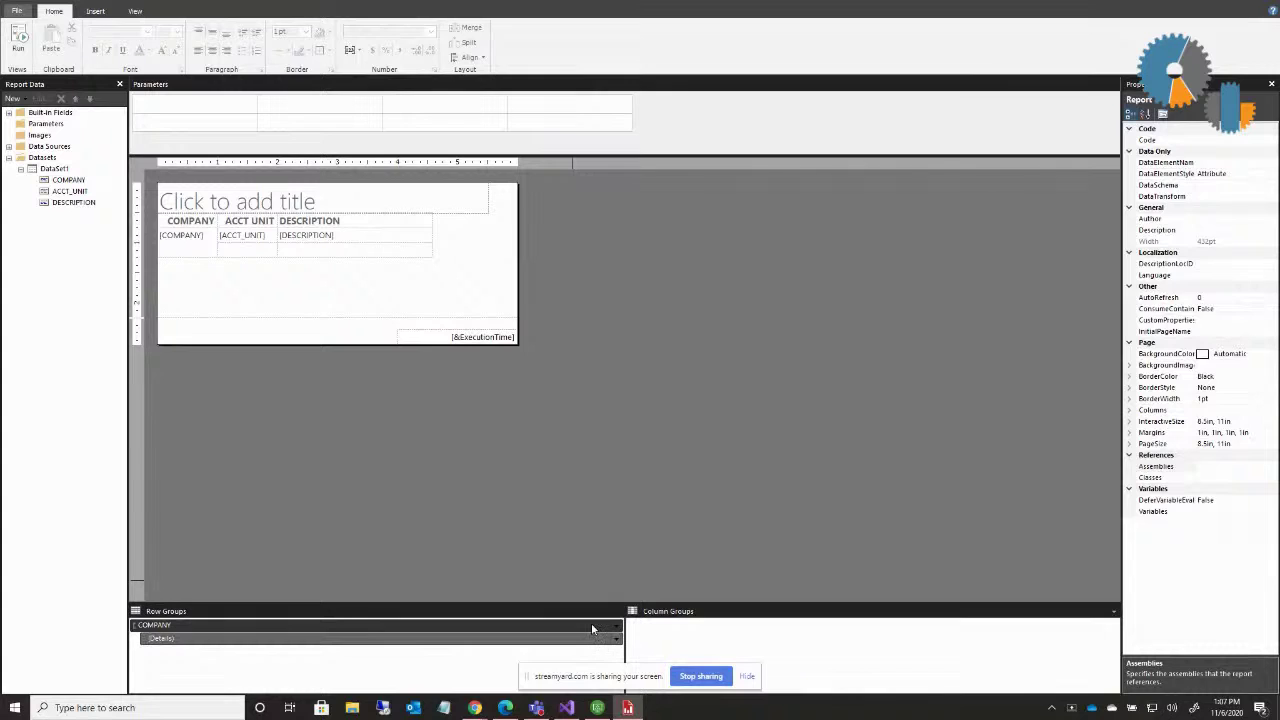
Delete the COMPANY column from the table.
{"action": "left_click", "coordinate": [592, 628]}
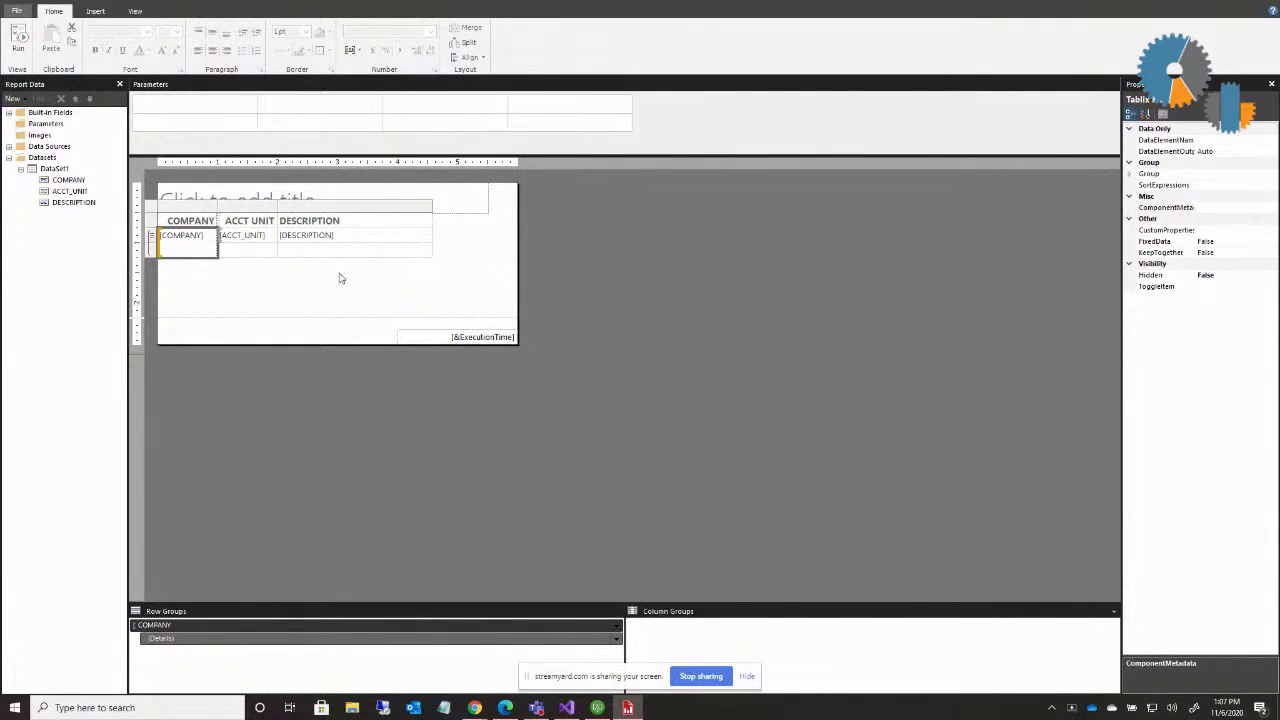
{"action": "left_click", "coordinate": [189, 206]}
{"action": "right_click", "coordinate": [189, 206]}
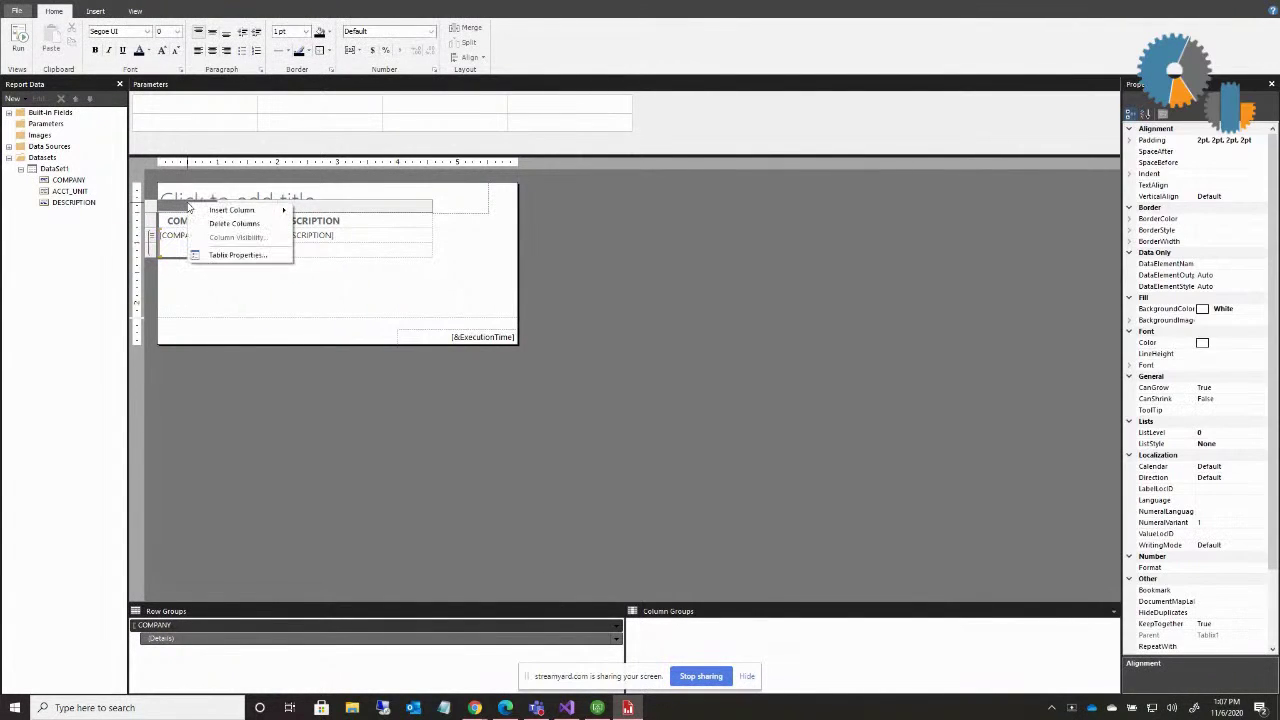
{"action": "left_click", "coordinate": [238, 221]}
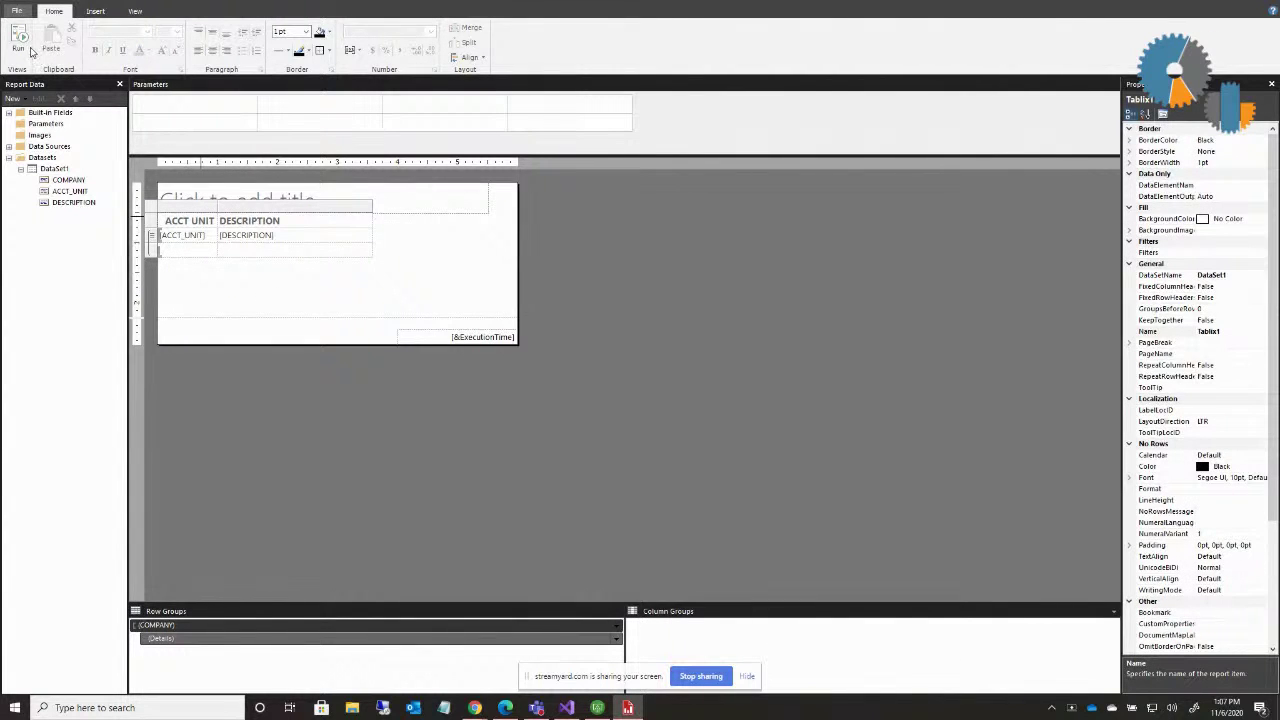
Delete the COMPANY row group with its related rows, then run and dismiss the toggle item error.
{"action": "left_click", "coordinate": [618, 632]}
{"action": "left_click", "coordinate": [645, 668]}
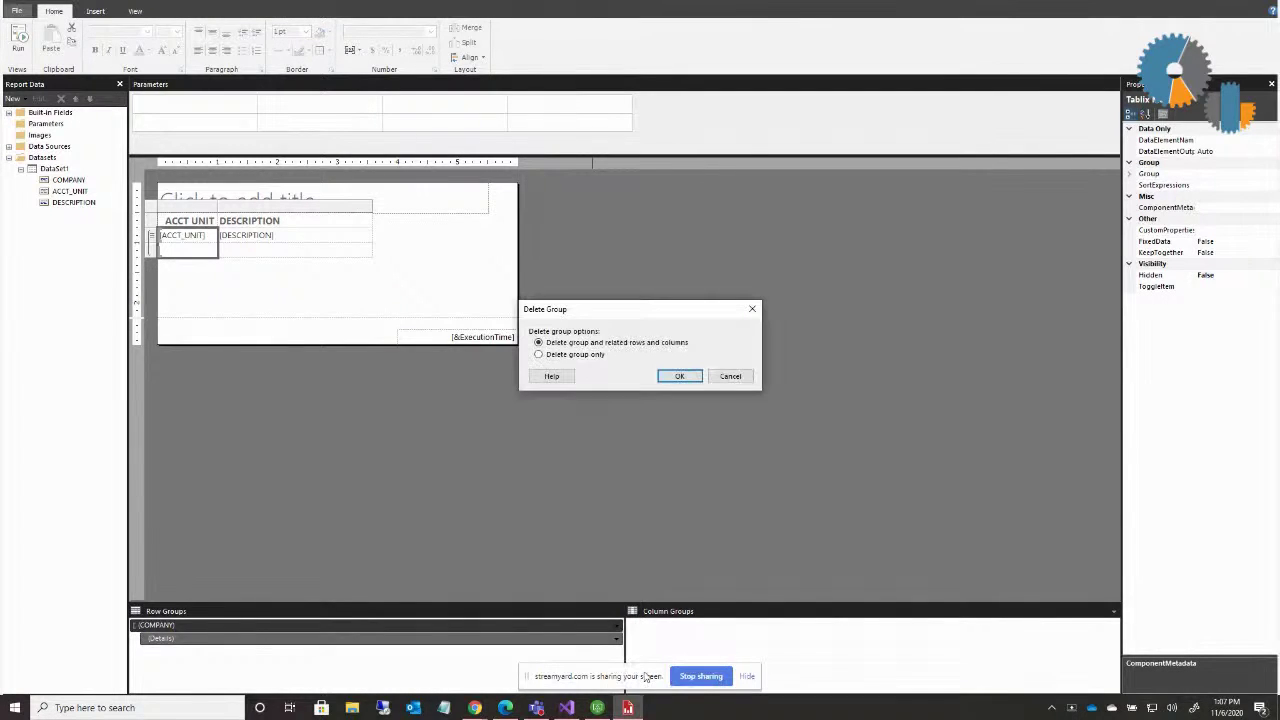
{"action": "left_click", "coordinate": [680, 377]}
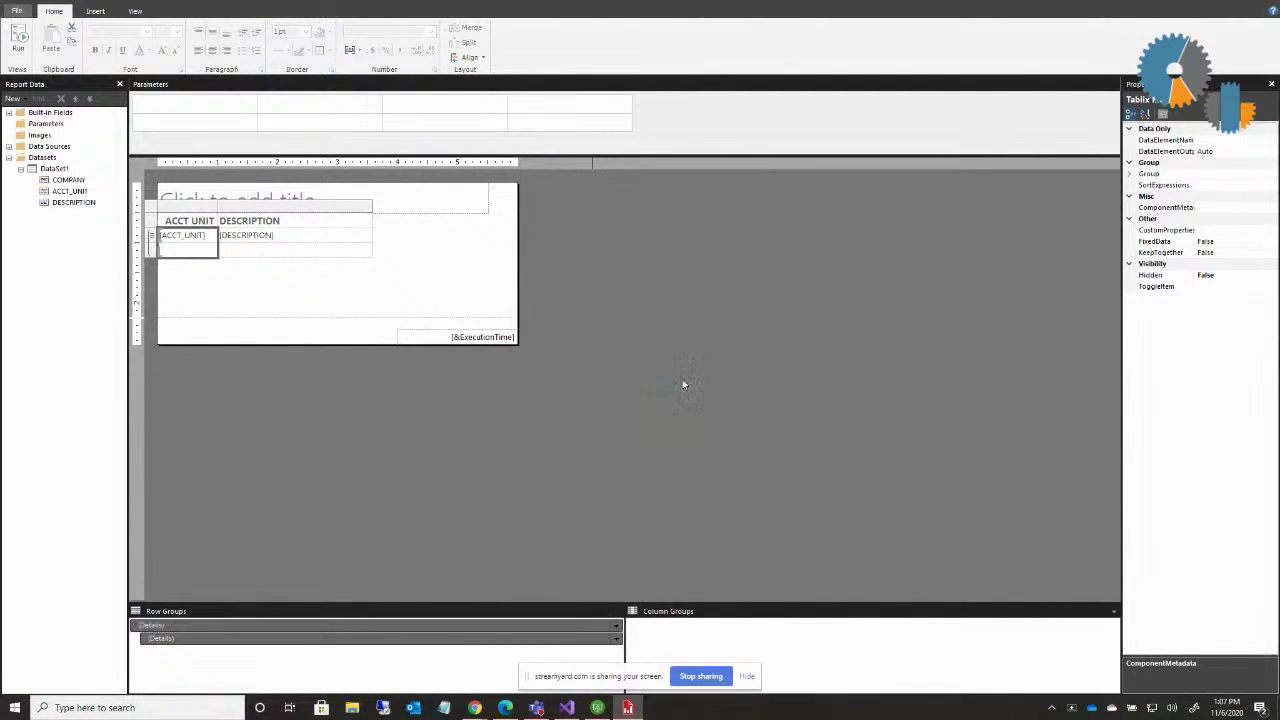
{"action": "left_click", "coordinate": [22, 44]}
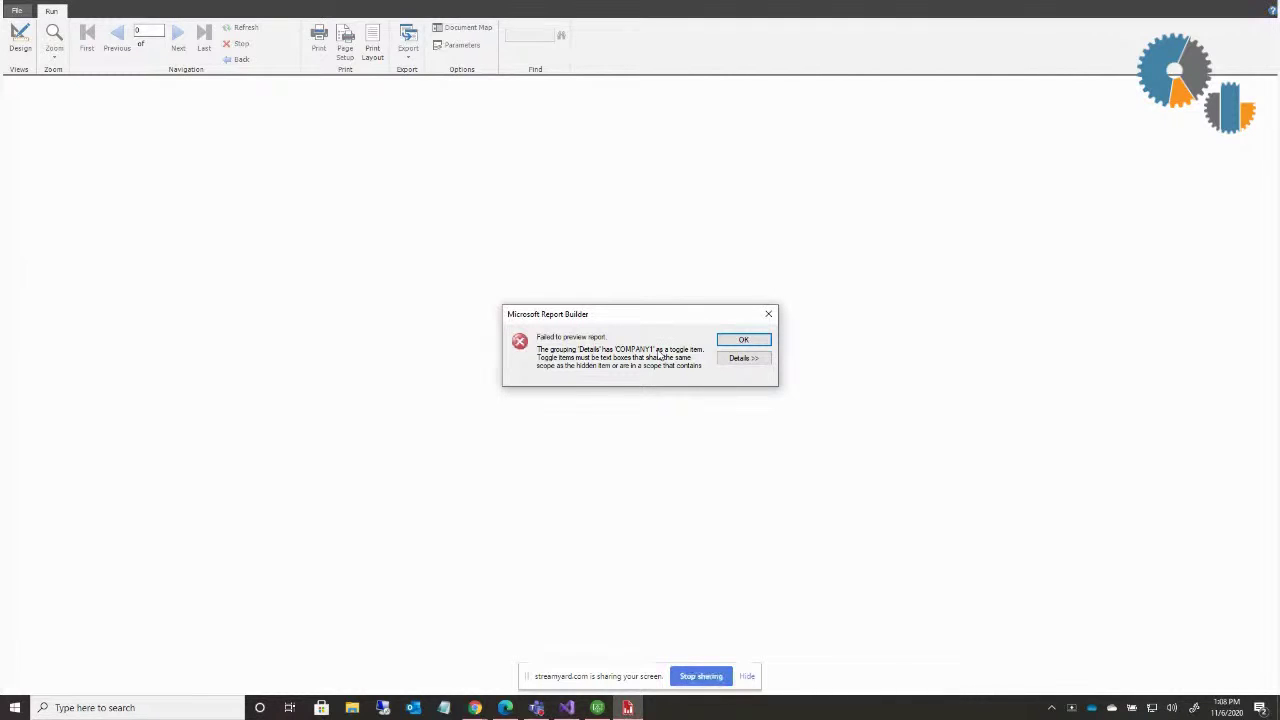
{"action": "left_click", "coordinate": [745, 340]}
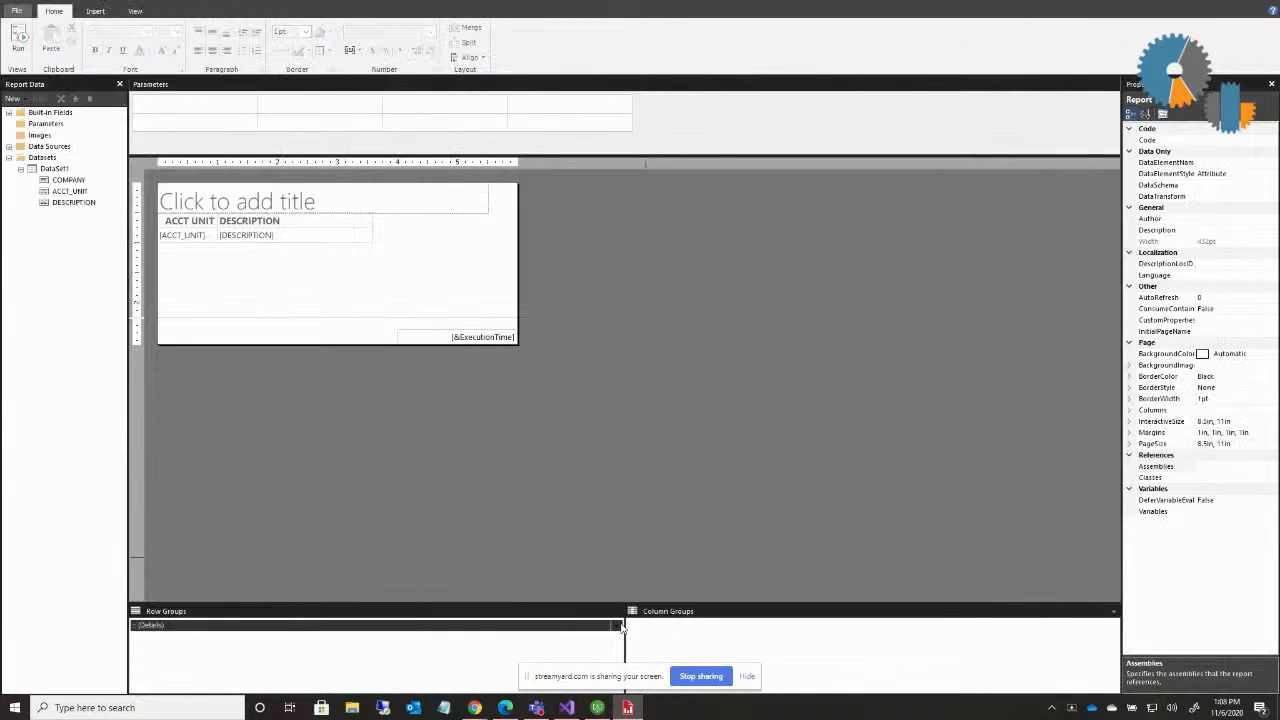
Set the Details group to Show with no toggle item and run the flat report.
{"action": "left_click", "coordinate": [618, 625]}
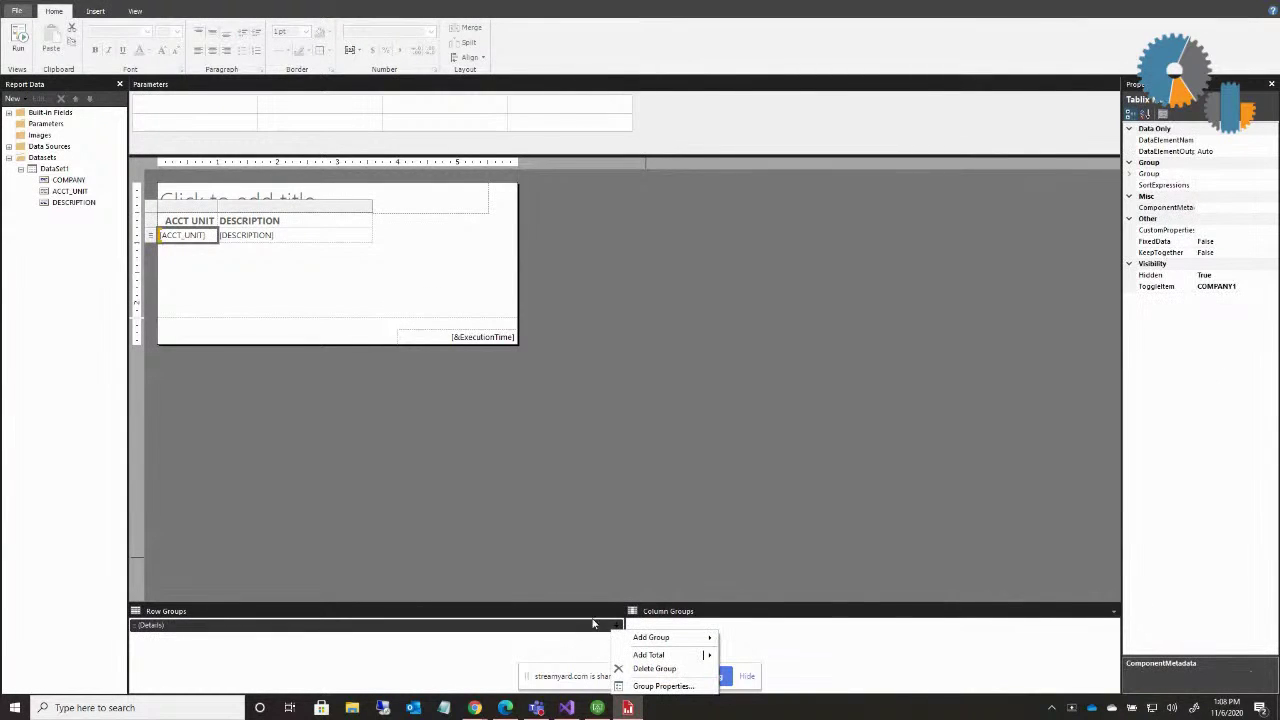
{"action": "left_click", "coordinate": [679, 688]}
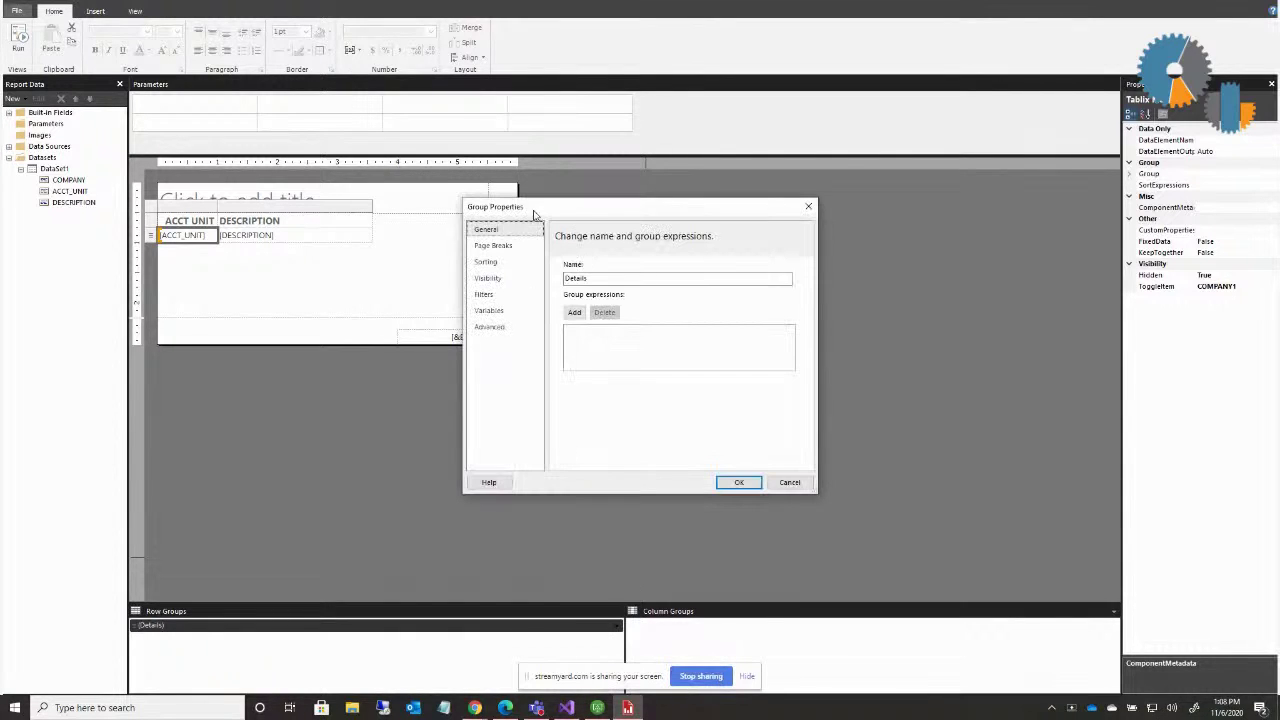
{"action": "left_click", "coordinate": [493, 279]}
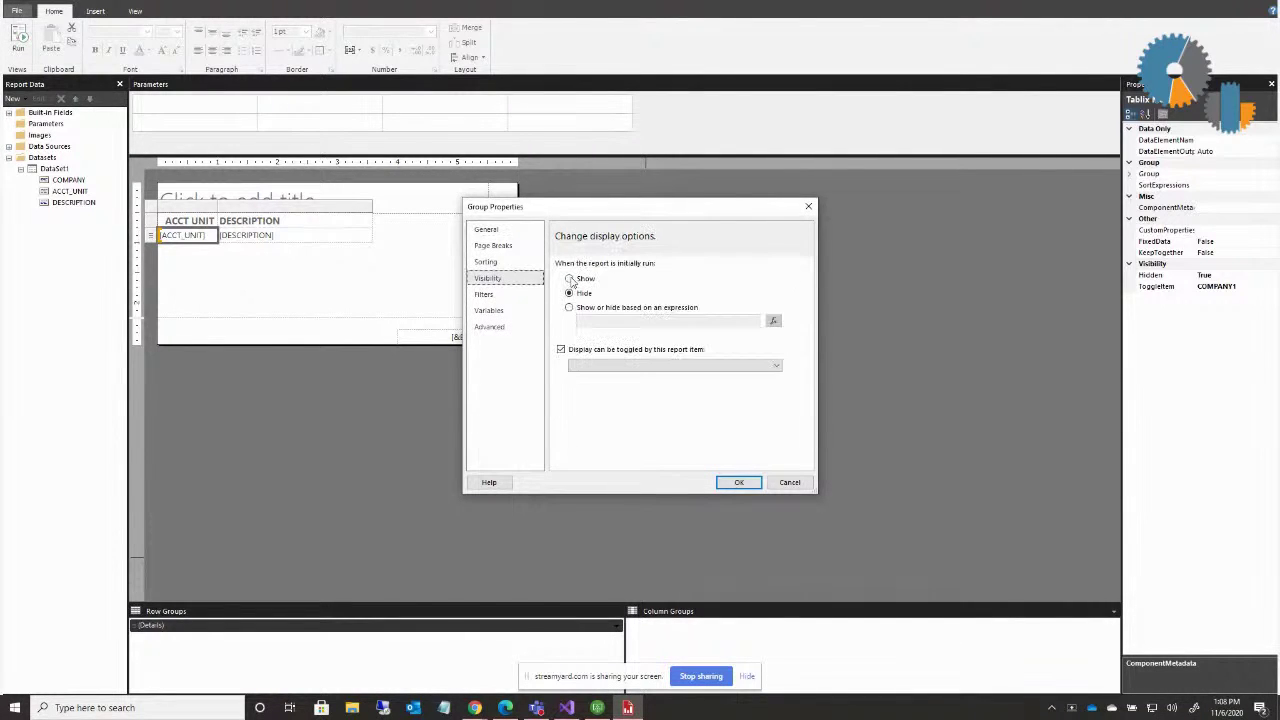
{"action": "left_click", "coordinate": [569, 278]}
{"action": "left_click", "coordinate": [561, 350]}
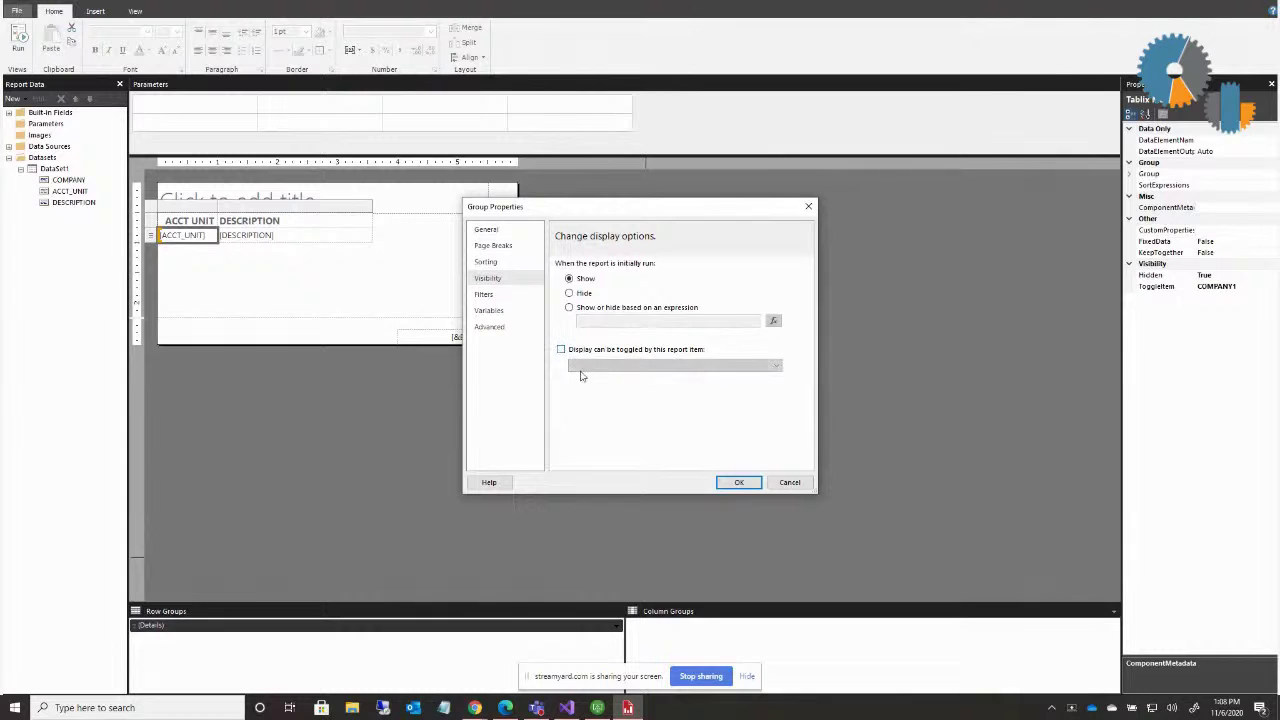
{"action": "left_click", "coordinate": [740, 483]}
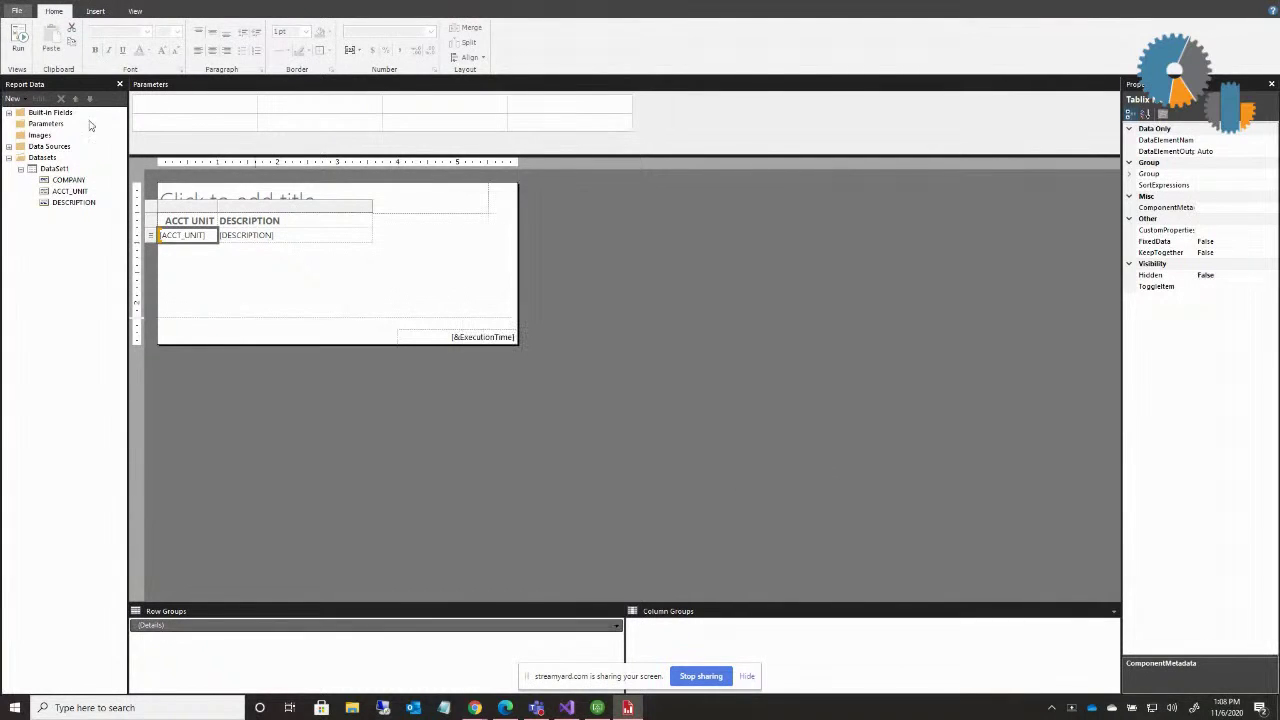
{"action": "left_click", "coordinate": [17, 40]}
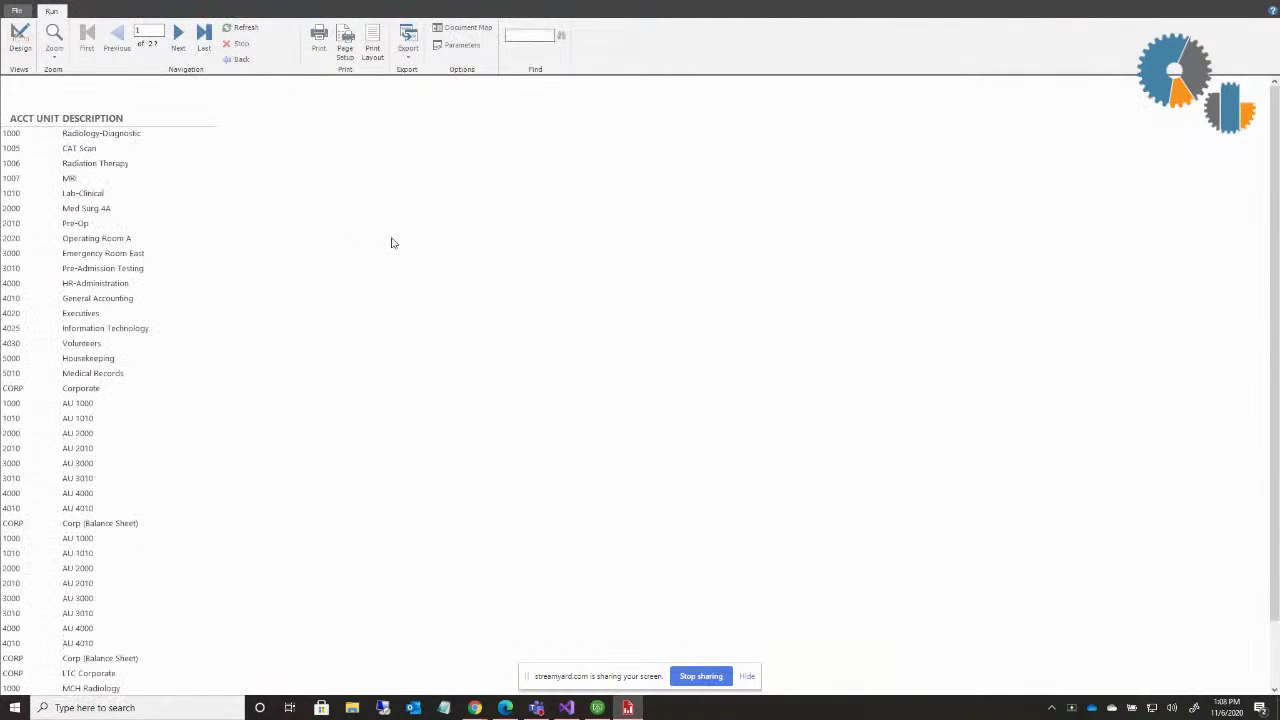